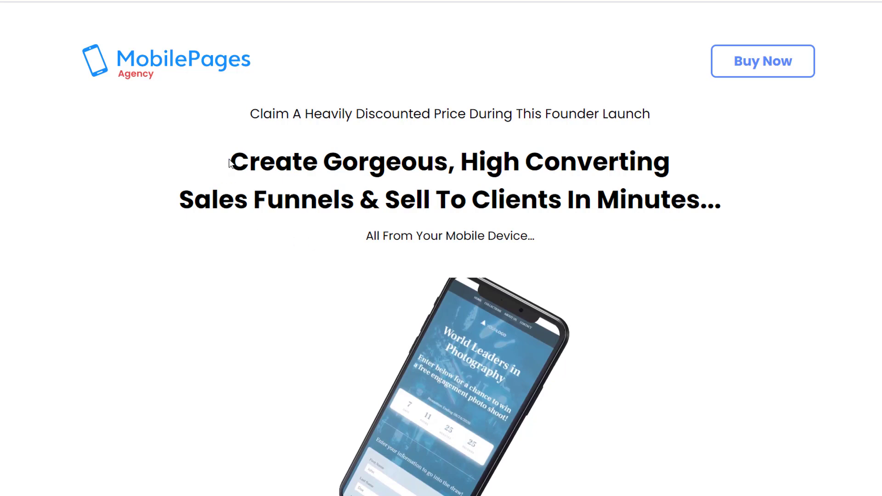
Highlight the main headline and the full tagline, then clear each selection
{"action": "mouse_move", "coordinate": [237, 162]}
{"action": "left_mouse_down"}
{"action": "mouse_move", "coordinate": [688, 185]}
{"action": "mouse_move", "coordinate": [743, 198]}
{"action": "left_mouse_up"}
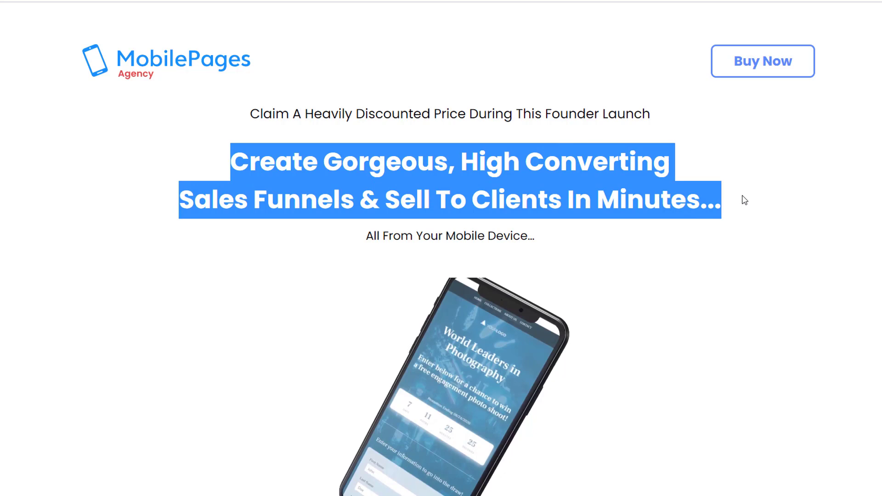
{"action": "left_click", "coordinate": [776, 200]}
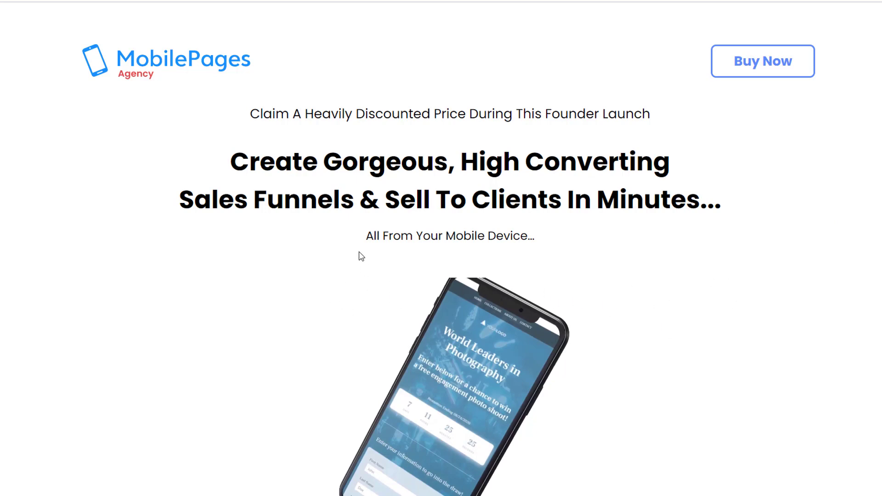
{"action": "double_click", "coordinate": [368, 237]}
{"action": "left_click_drag", "start_coordinate": [406, 236], "coordinate": [606, 243]}
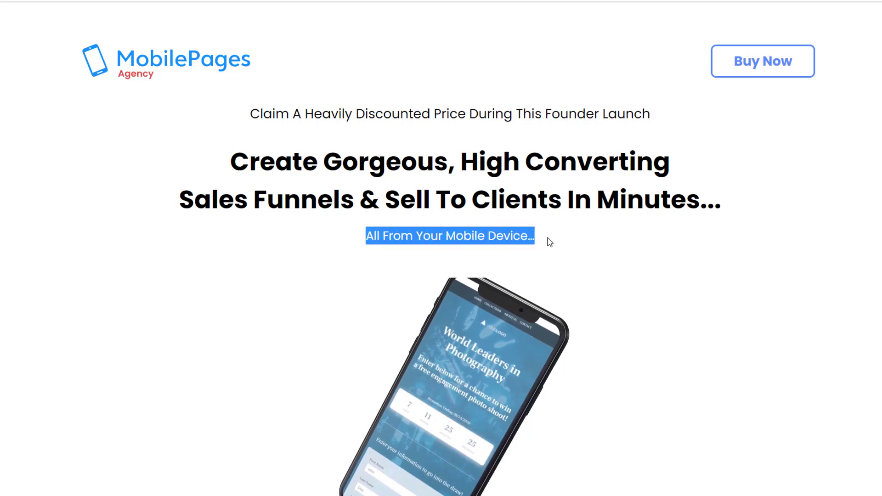
{"action": "left_click", "coordinate": [606, 242]}
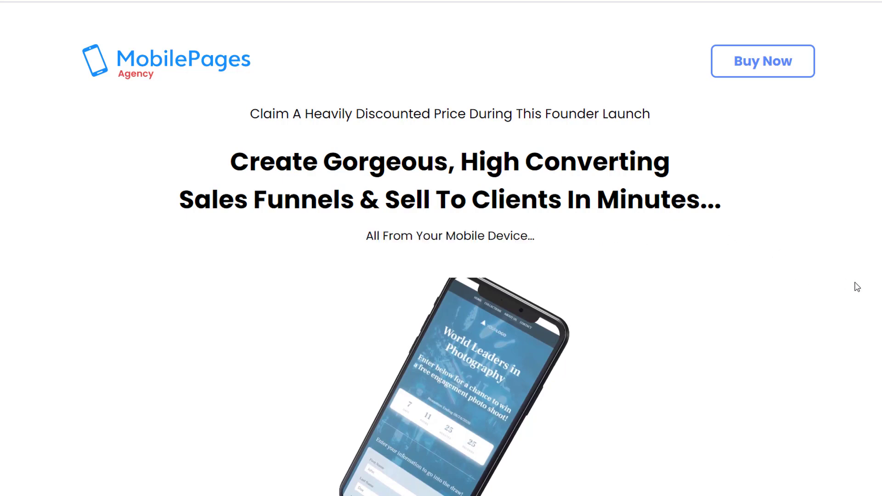
Scroll to the four easy steps section and highlight the #1: Discover heading and description
{"action": "scroll", "coordinate": [858, 287], "scroll_direction": "down", "scroll_amount": 2}
{"action": "scroll", "coordinate": [858, 287], "scroll_direction": "down", "scroll_amount": 5}
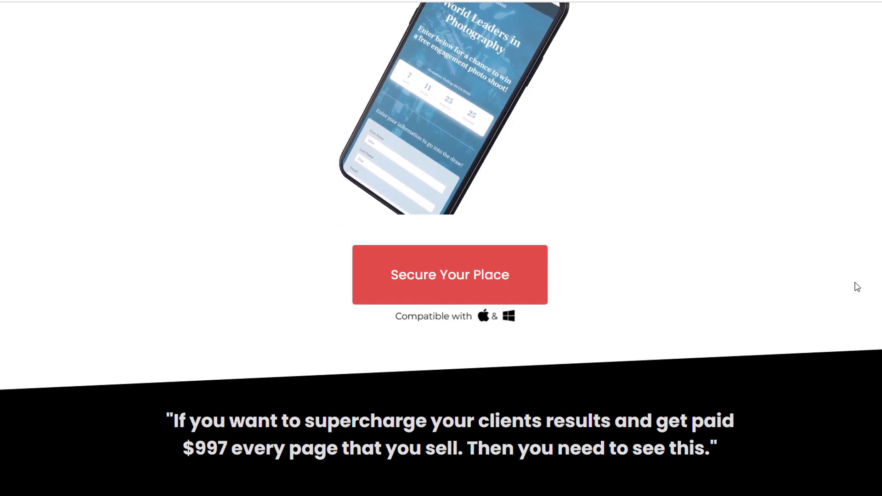
{"action": "scroll", "coordinate": [857, 287], "scroll_direction": "down", "scroll_amount": 5}
{"action": "scroll", "coordinate": [857, 287], "scroll_direction": "down", "scroll_amount": 5}
{"action": "scroll", "coordinate": [858, 287], "scroll_direction": "down", "scroll_amount": 1}
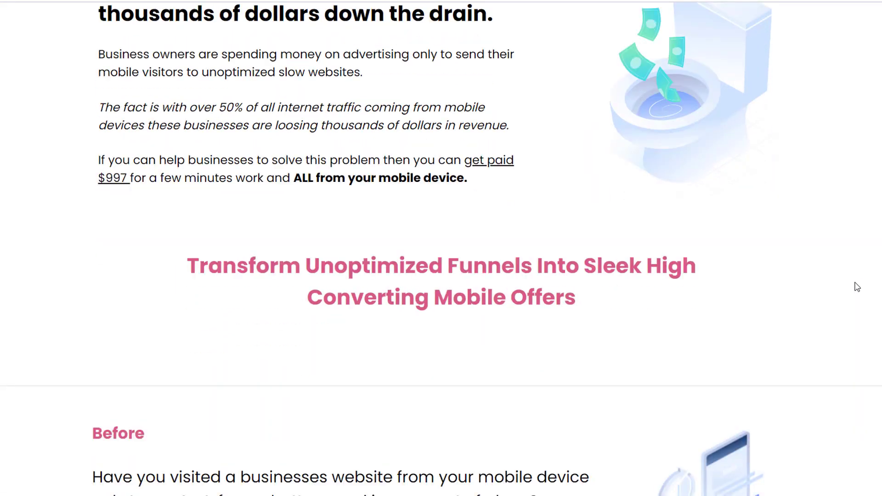
{"action": "scroll", "coordinate": [857, 287], "scroll_direction": "down", "scroll_amount": 5}
{"action": "scroll", "coordinate": [857, 287], "scroll_direction": "down", "scroll_amount": 5}
{"action": "scroll", "coordinate": [857, 287], "scroll_direction": "down", "scroll_amount": 5}
{"action": "scroll", "coordinate": [858, 287], "scroll_direction": "down", "scroll_amount": 3}
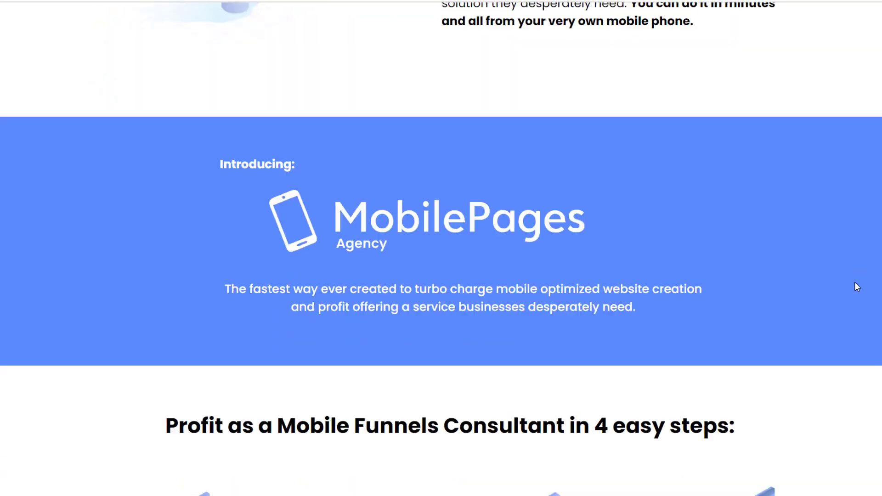
{"action": "scroll", "coordinate": [858, 287], "scroll_direction": "down", "scroll_amount": 4}
{"action": "scroll", "coordinate": [857, 287], "scroll_direction": "down", "scroll_amount": 3}
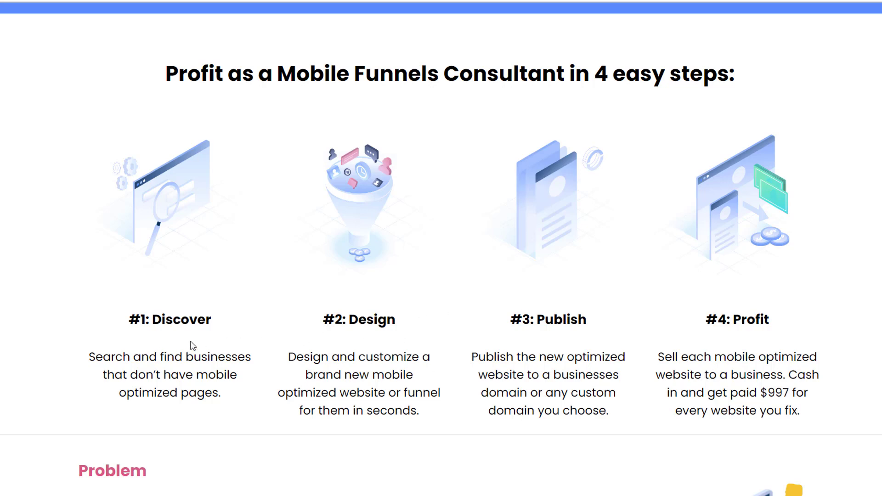
{"action": "left_click_drag", "start_coordinate": [135, 323], "coordinate": [238, 325]}
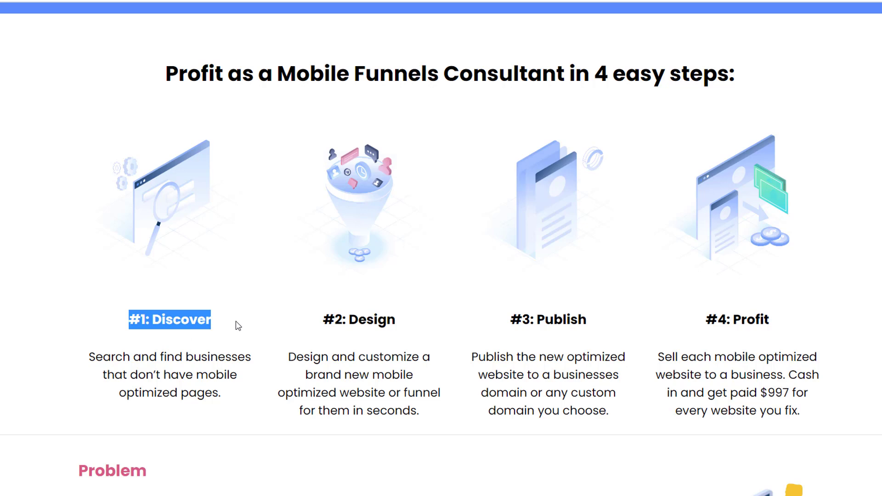
{"action": "left_click", "coordinate": [182, 360]}
{"action": "left_click_drag", "start_coordinate": [99, 357], "coordinate": [242, 390]}
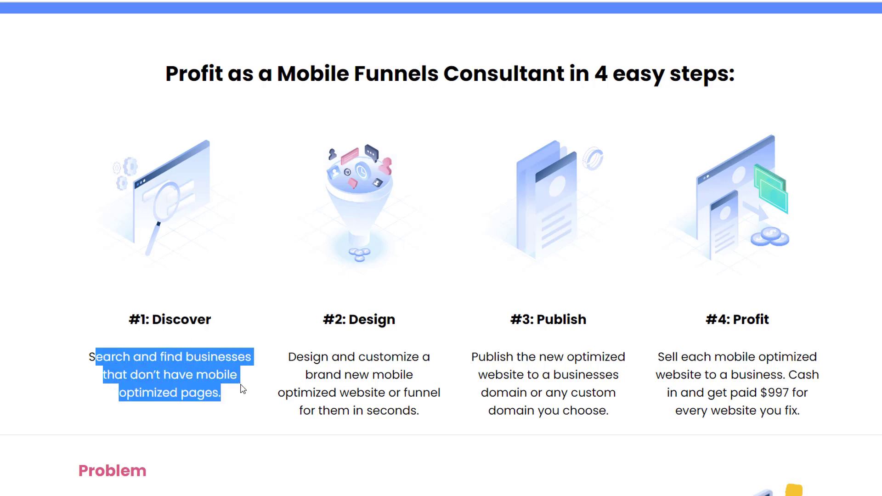
{"action": "left_click", "coordinate": [290, 377]}
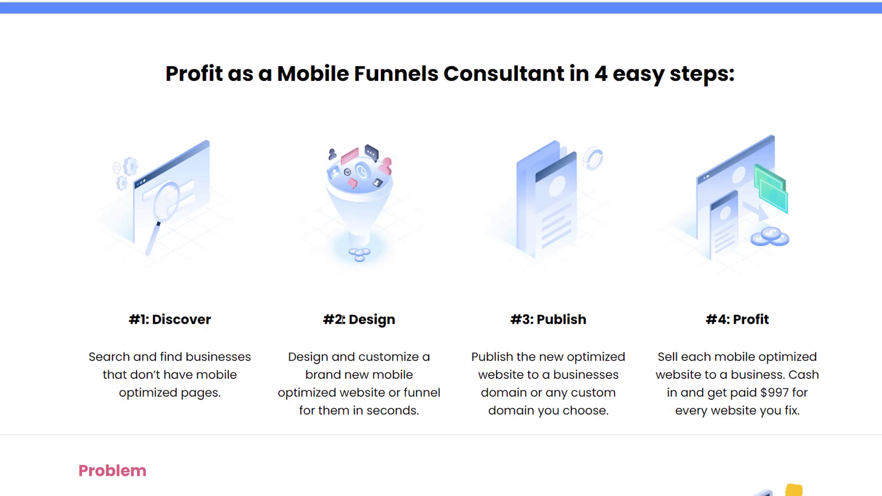
Highlight the #2: Design and #4: Profit headings and descriptions, deselecting after each
{"action": "left_click_drag", "start_coordinate": [322, 322], "coordinate": [419, 328]}
{"action": "left_click", "coordinate": [404, 351]}
{"action": "left_click_drag", "start_coordinate": [287, 357], "coordinate": [440, 420]}
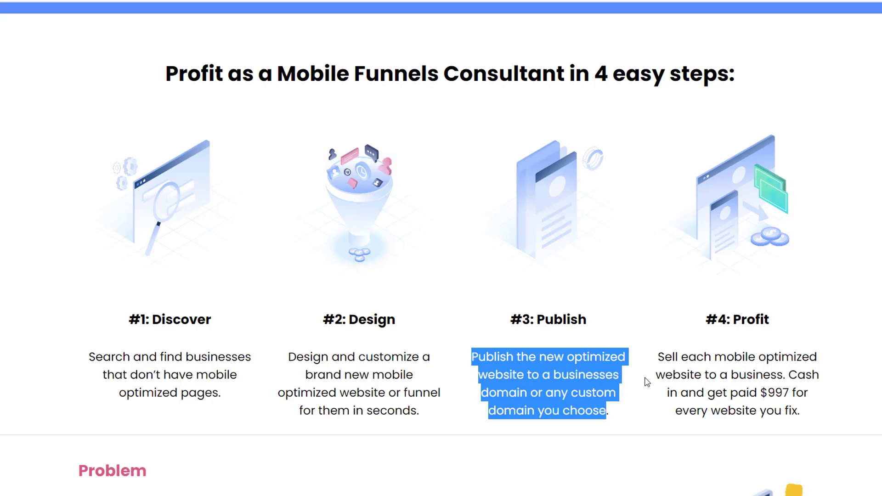
{"action": "left_click", "coordinate": [679, 366]}
{"action": "left_click_drag", "start_coordinate": [707, 321], "coordinate": [791, 325]}
{"action": "left_click", "coordinate": [762, 357]}
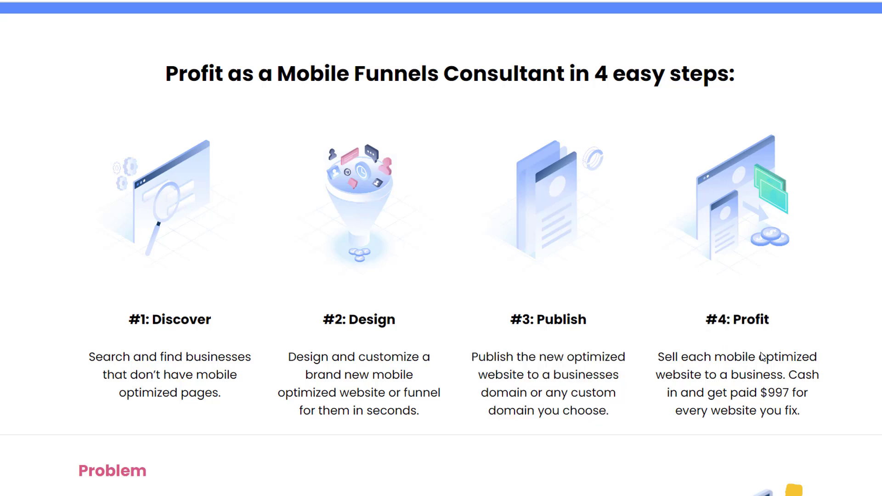
{"action": "left_click_drag", "start_coordinate": [658, 357], "coordinate": [813, 418]}
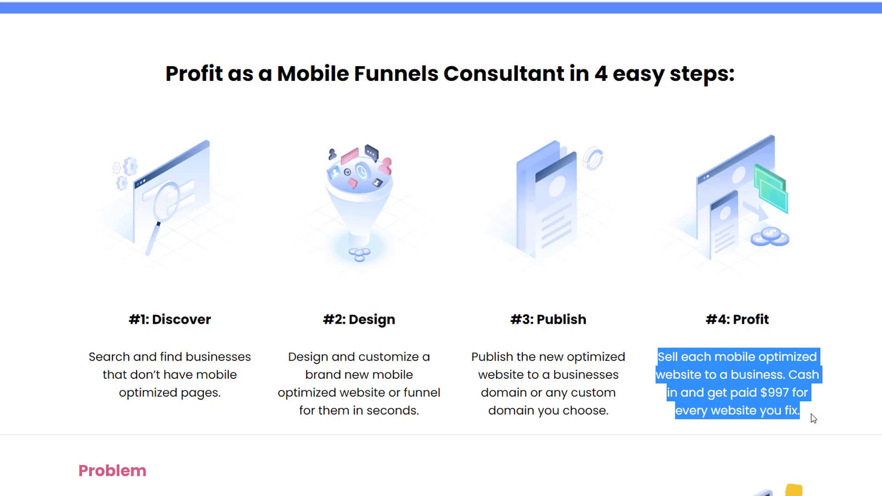
{"action": "left_click", "coordinate": [837, 366]}
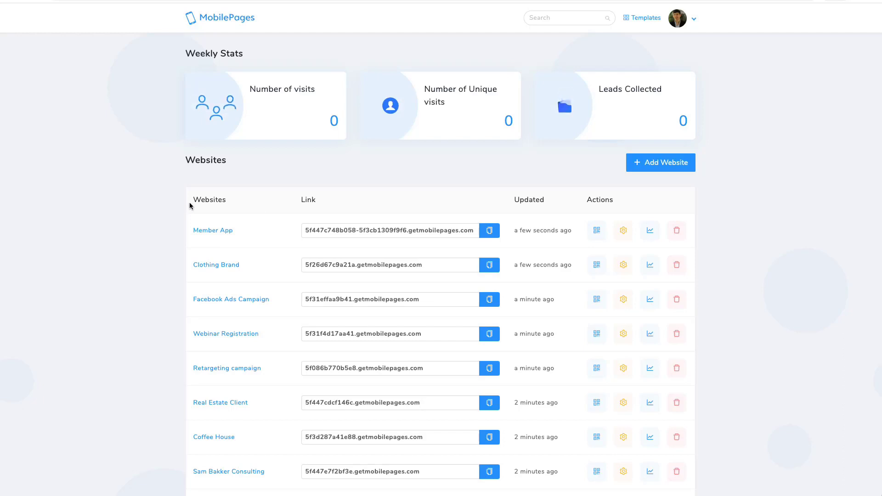
Start a new website with Add Website and choose View Templates
{"action": "left_click", "coordinate": [683, 167]}
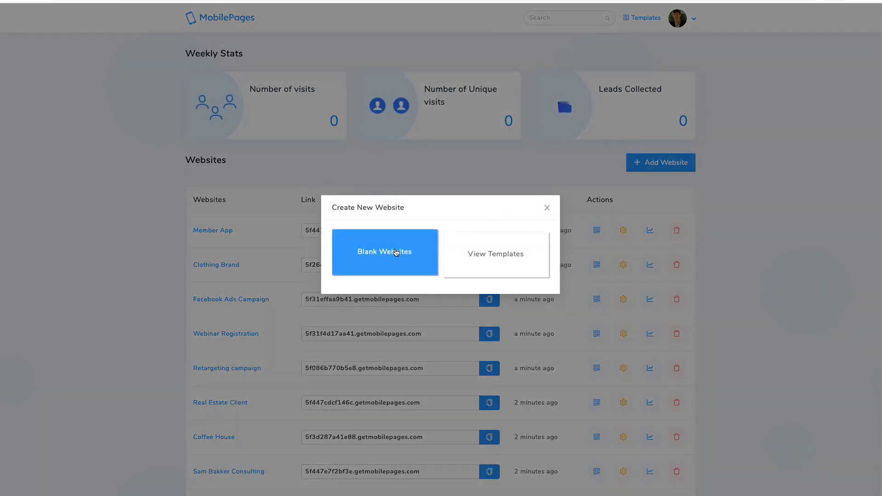
{"action": "left_click", "coordinate": [516, 248]}
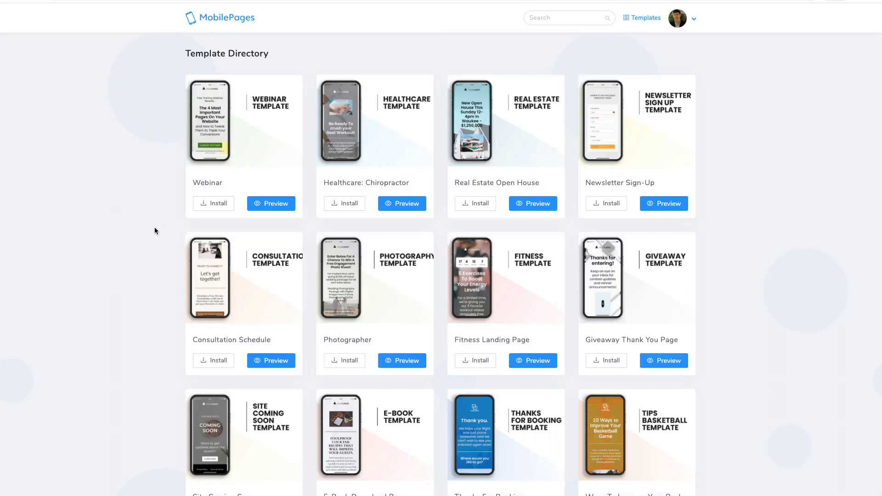
Install the Fitness Landing Page template as a new website
{"action": "scroll", "coordinate": [154, 228], "scroll_direction": "down", "scroll_amount": 3}
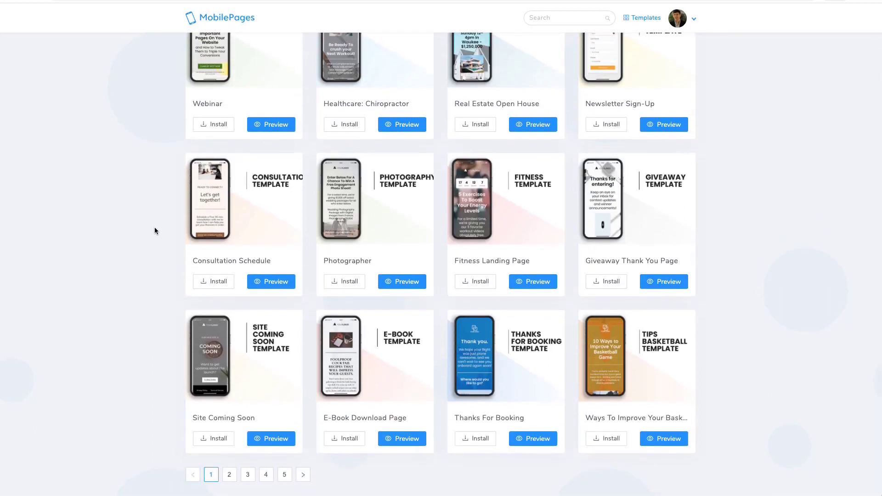
{"action": "scroll", "coordinate": [155, 231], "scroll_direction": "up", "scroll_amount": 3}
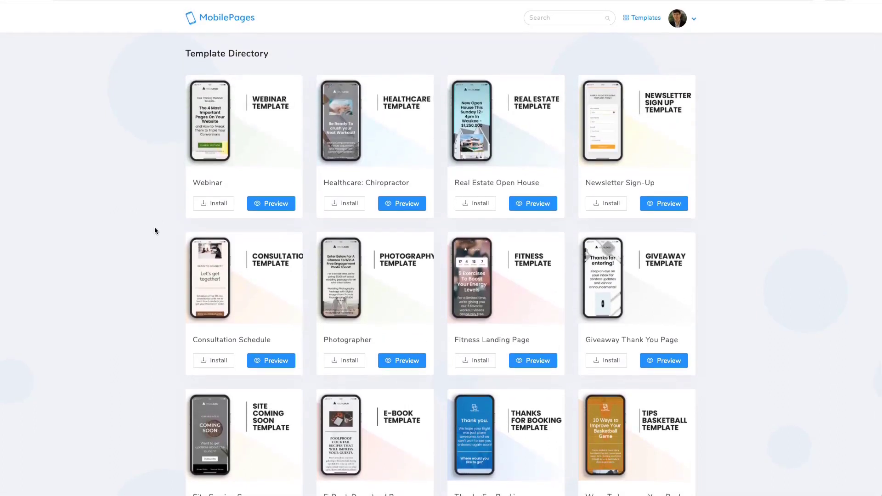
{"action": "left_click", "coordinate": [474, 362]}
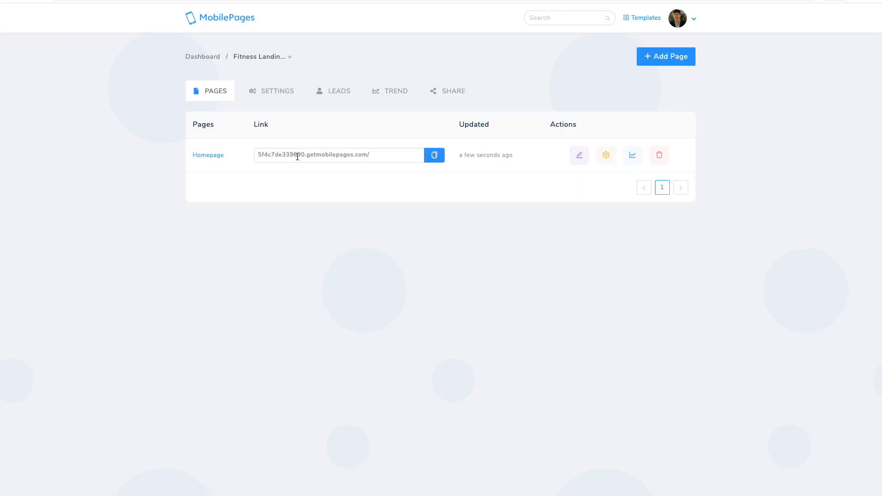
Open the Homepage in the editor and look through its blocks, starting with the logo image field
{"action": "left_click", "coordinate": [579, 156]}
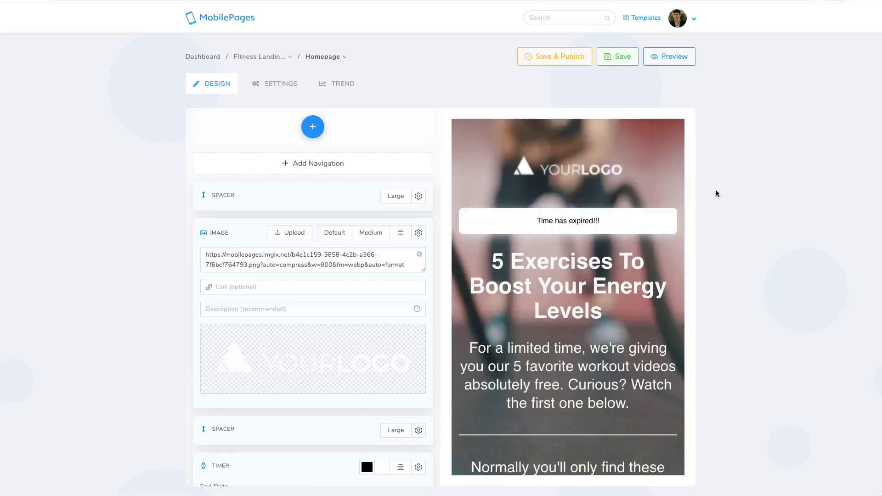
{"action": "left_click", "coordinate": [331, 254]}
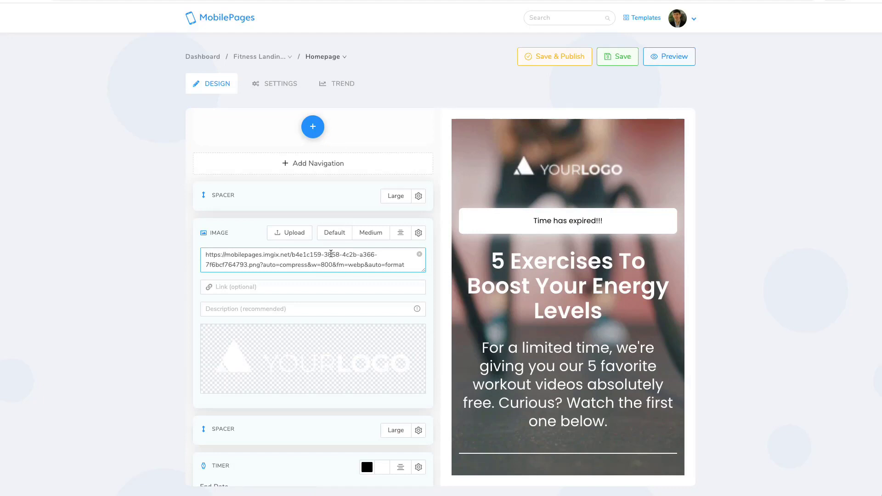
{"action": "scroll", "coordinate": [324, 260], "scroll_direction": "down", "scroll_amount": 2}
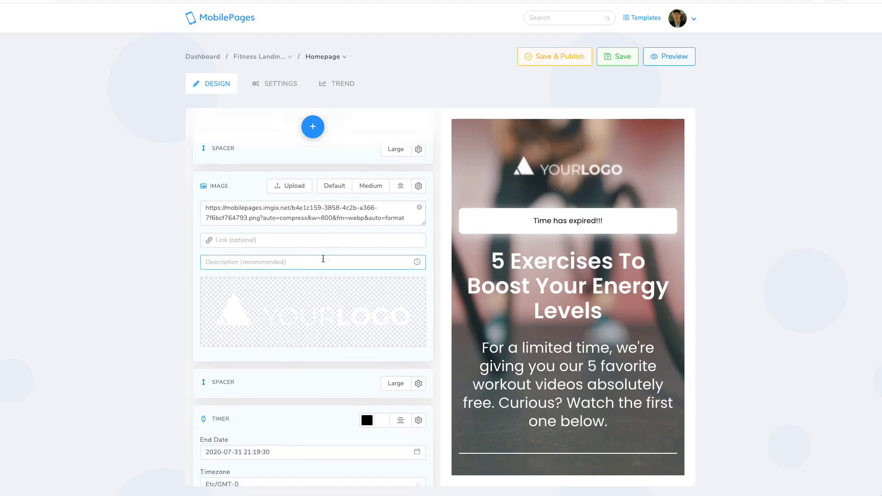
{"action": "scroll", "coordinate": [324, 261], "scroll_direction": "down", "scroll_amount": 1}
{"action": "scroll", "coordinate": [324, 262], "scroll_direction": "down", "scroll_amount": 2}
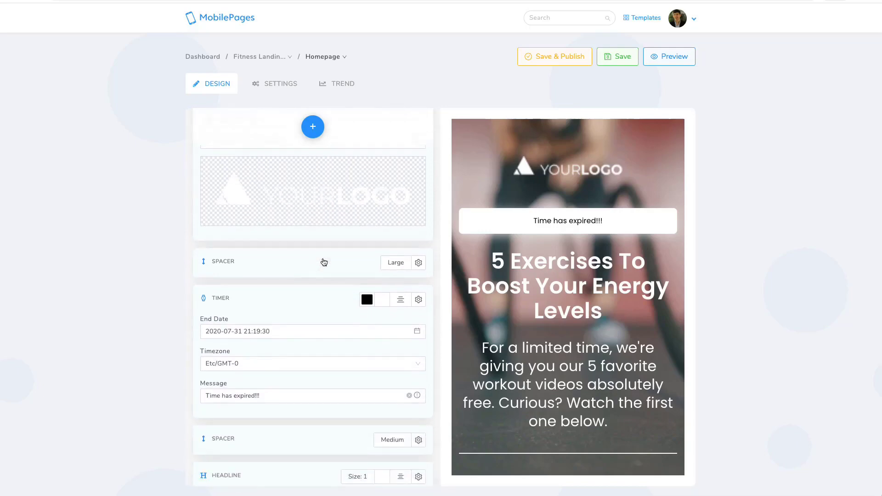
{"action": "scroll", "coordinate": [323, 258], "scroll_direction": "down", "scroll_amount": 1}
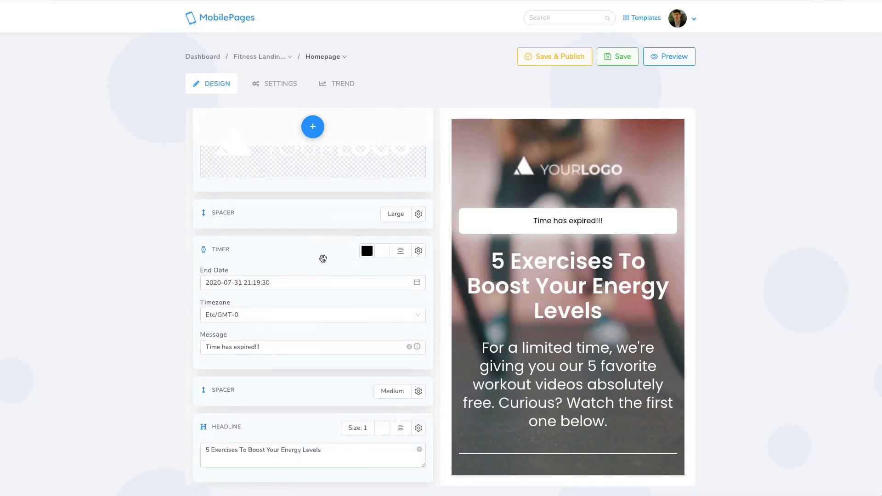
{"action": "scroll", "coordinate": [323, 259], "scroll_direction": "down", "scroll_amount": 4}
{"action": "scroll", "coordinate": [323, 259], "scroll_direction": "up", "scroll_amount": 1}
{"action": "scroll", "coordinate": [323, 259], "scroll_direction": "up", "scroll_amount": 4}
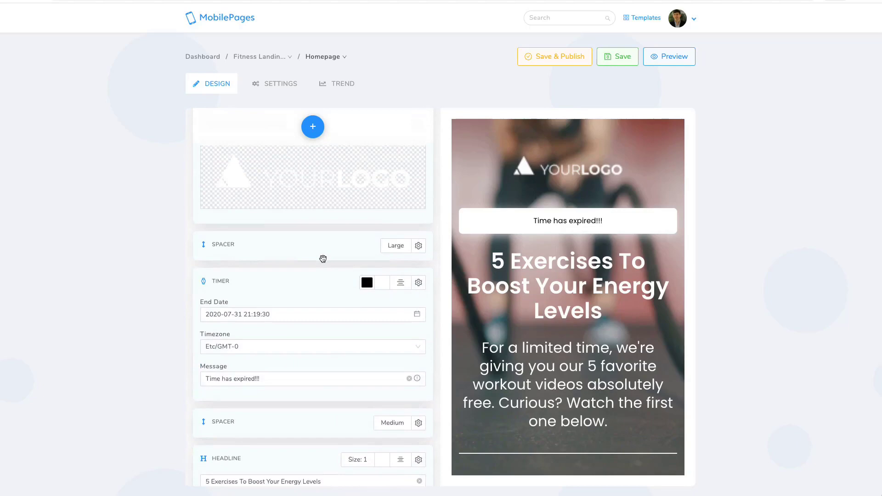
{"action": "scroll", "coordinate": [323, 258], "scroll_direction": "up", "scroll_amount": 1}
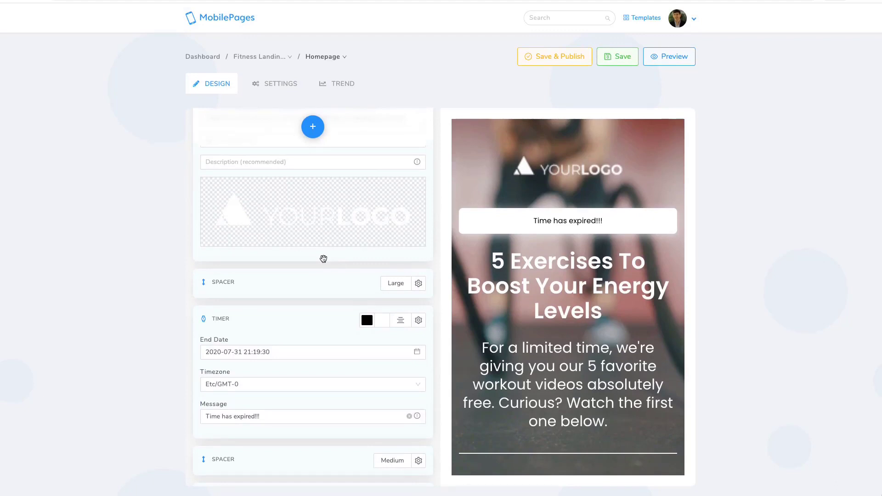
{"action": "scroll", "coordinate": [323, 259], "scroll_direction": "down", "scroll_amount": 3}
{"action": "scroll", "coordinate": [329, 256], "scroll_direction": "down", "scroll_amount": 1}
{"action": "scroll", "coordinate": [329, 257], "scroll_direction": "up", "scroll_amount": 4}
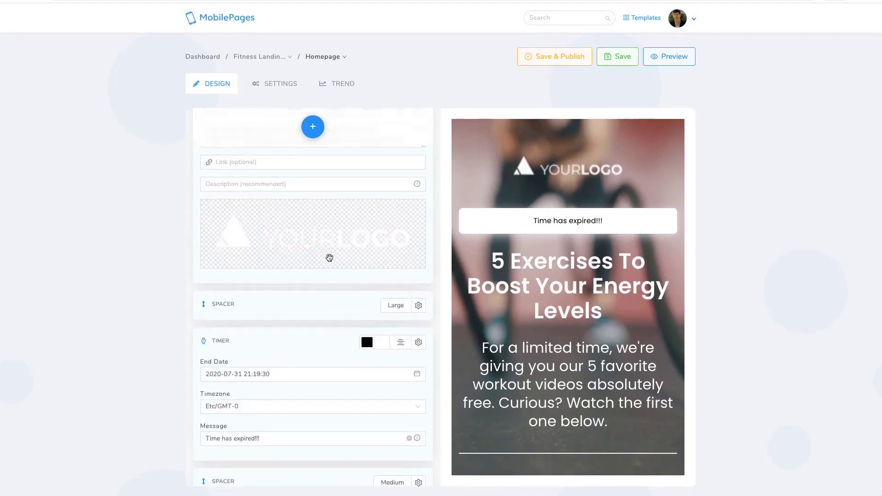
{"action": "scroll", "coordinate": [329, 258], "scroll_direction": "up", "scroll_amount": 1}
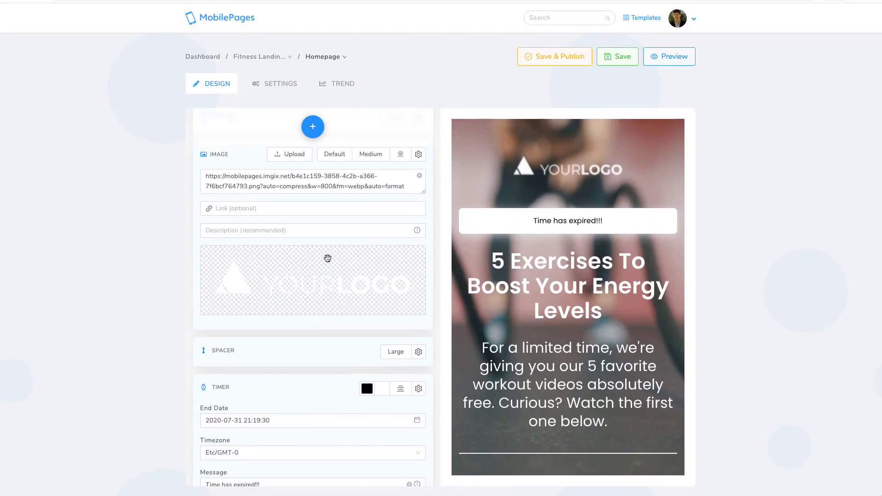
{"action": "scroll", "coordinate": [575, 261], "scroll_direction": "down", "scroll_amount": 1}
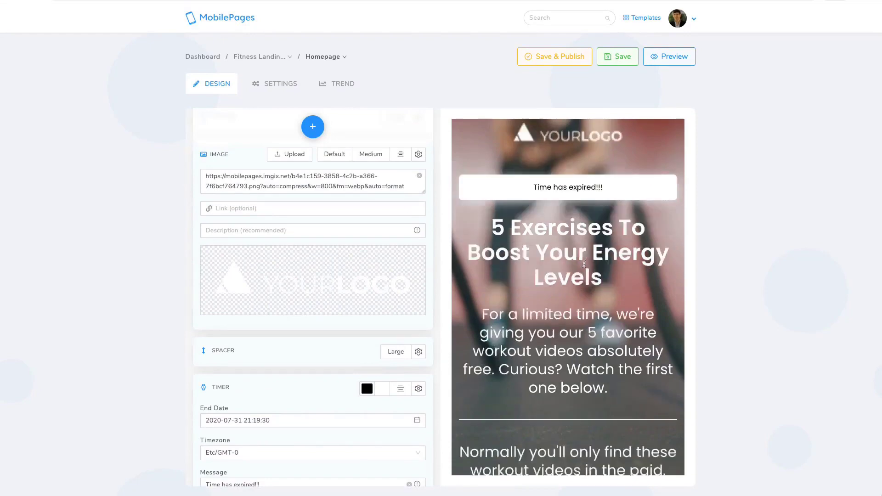
{"action": "scroll", "coordinate": [575, 264], "scroll_direction": "down", "scroll_amount": 2}
{"action": "scroll", "coordinate": [574, 268], "scroll_direction": "down", "scroll_amount": 2}
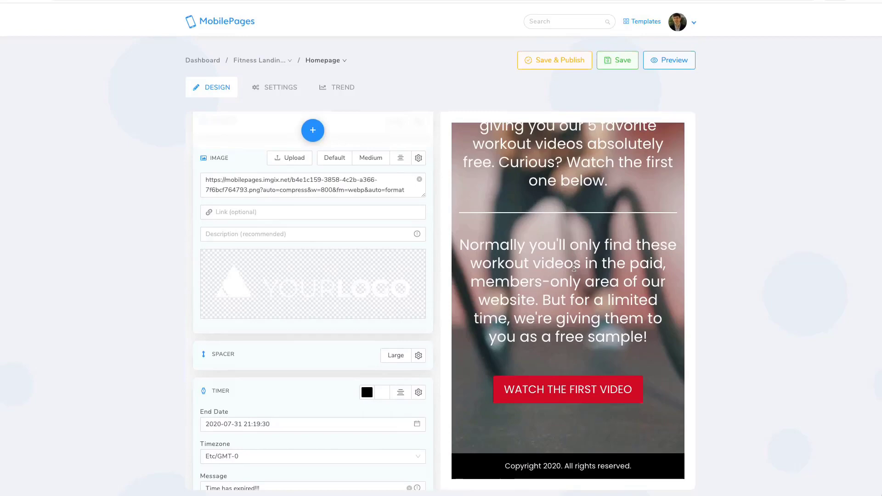
{"action": "scroll", "coordinate": [570, 265], "scroll_direction": "up", "scroll_amount": 5}
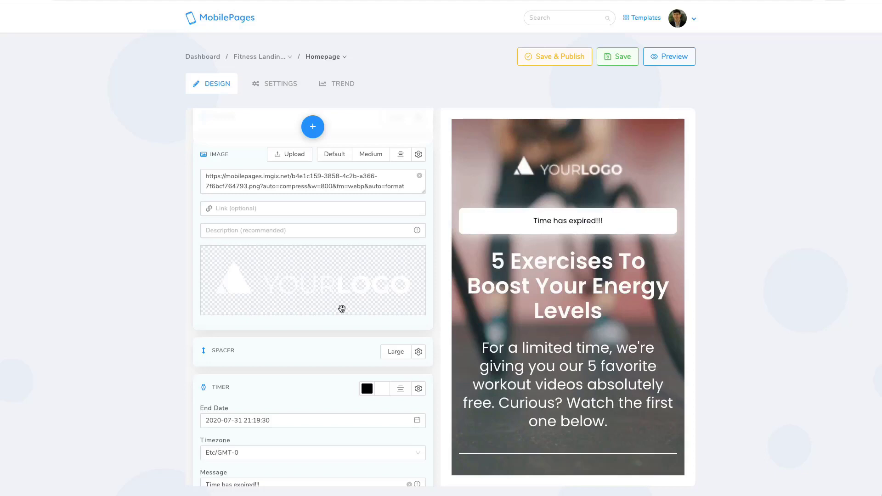
{"action": "scroll", "coordinate": [316, 302], "scroll_direction": "up", "scroll_amount": 2}
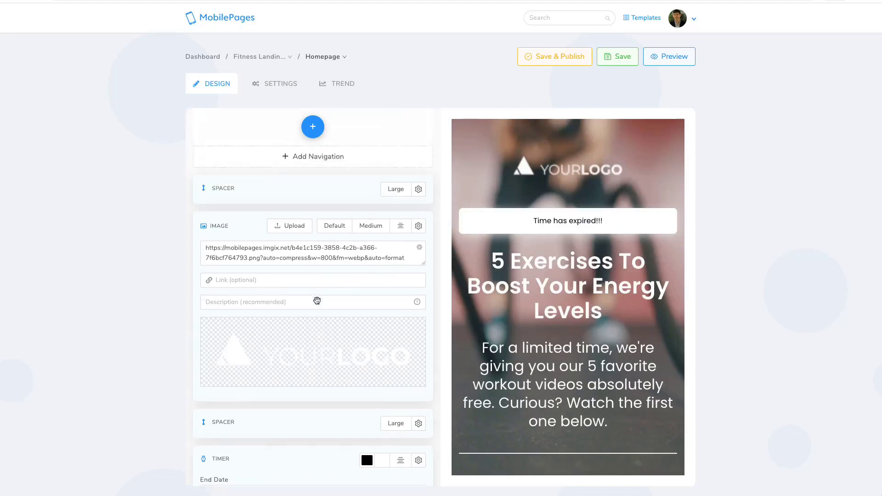
{"action": "left_click", "coordinate": [314, 304]}
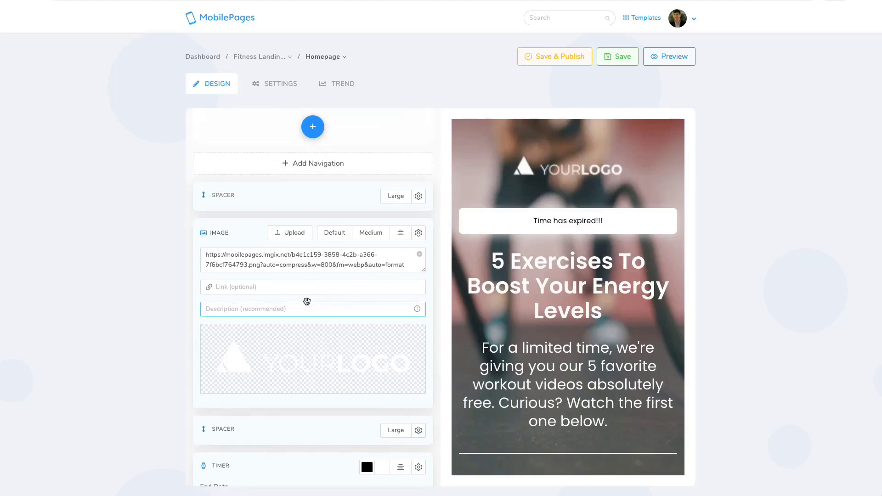
{"action": "scroll", "coordinate": [307, 302], "scroll_direction": "down", "scroll_amount": 3}
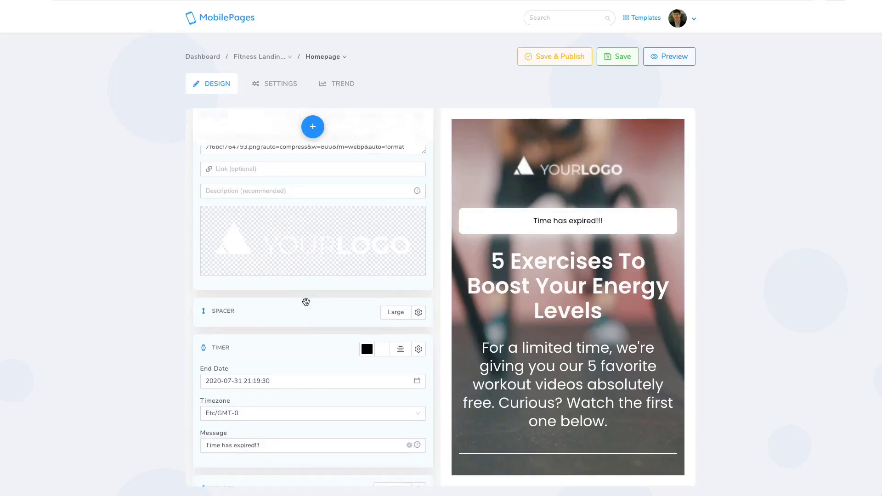
{"action": "scroll", "coordinate": [306, 302], "scroll_direction": "down", "scroll_amount": 3}
{"action": "scroll", "coordinate": [306, 302], "scroll_direction": "down", "scroll_amount": 3}
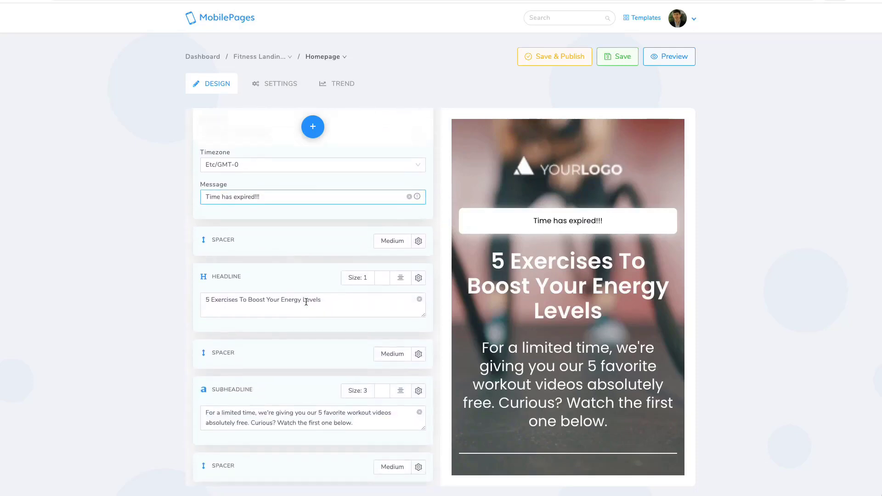
Replace the headline text with 'How to create a business in fitness'
{"action": "left_click", "coordinate": [306, 301]}
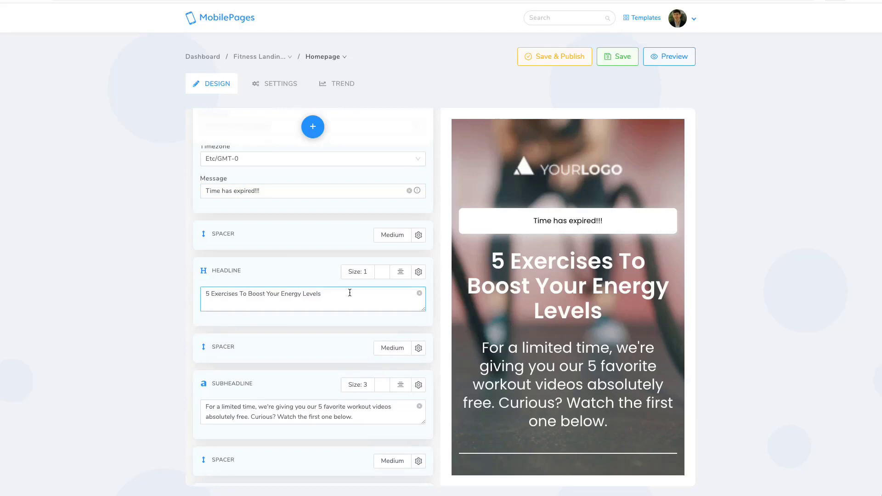
{"action": "left_click", "coordinate": [350, 292]}
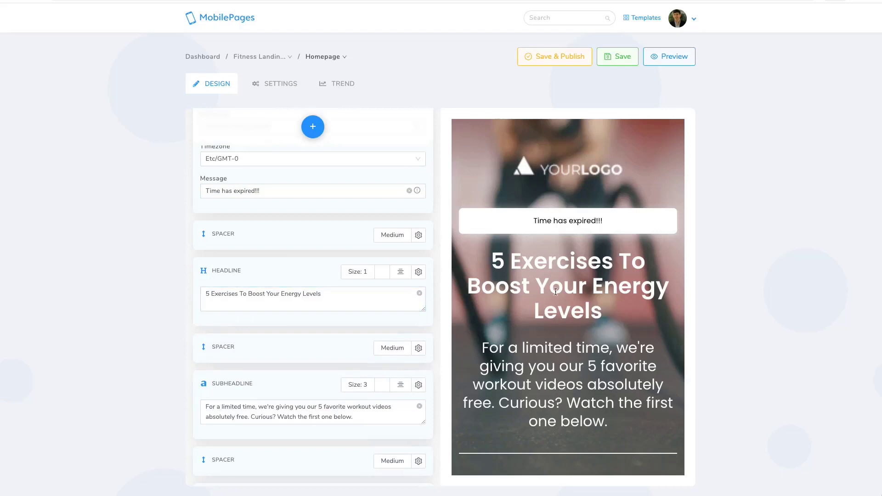
{"action": "left_click_drag", "start_coordinate": [342, 294], "coordinate": [182, 298]}
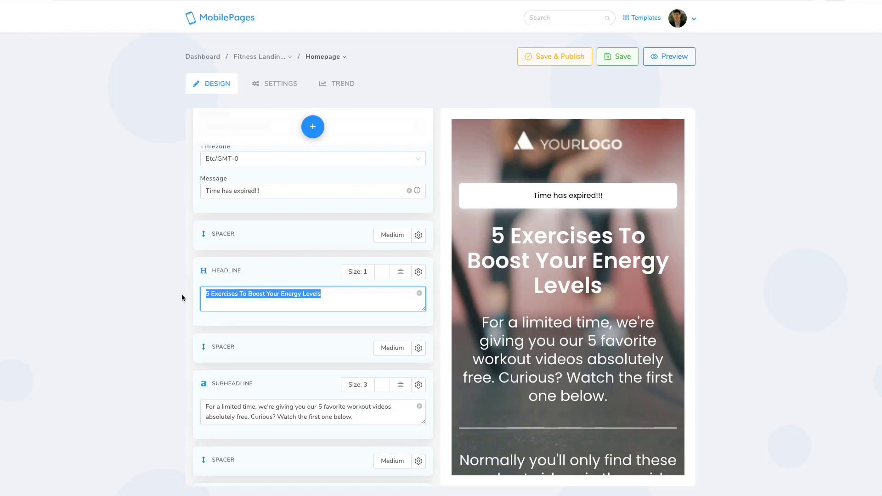
{"action": "type", "text": "How to "}
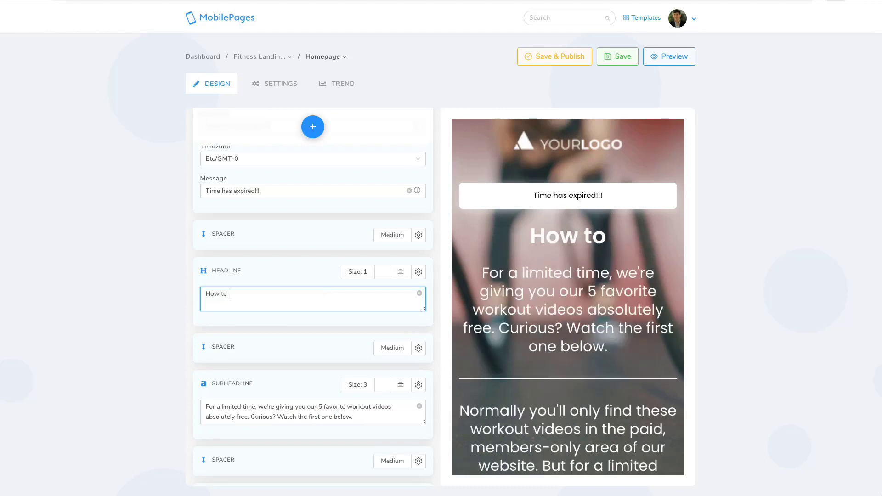
{"action": "type", "text": "crea"}
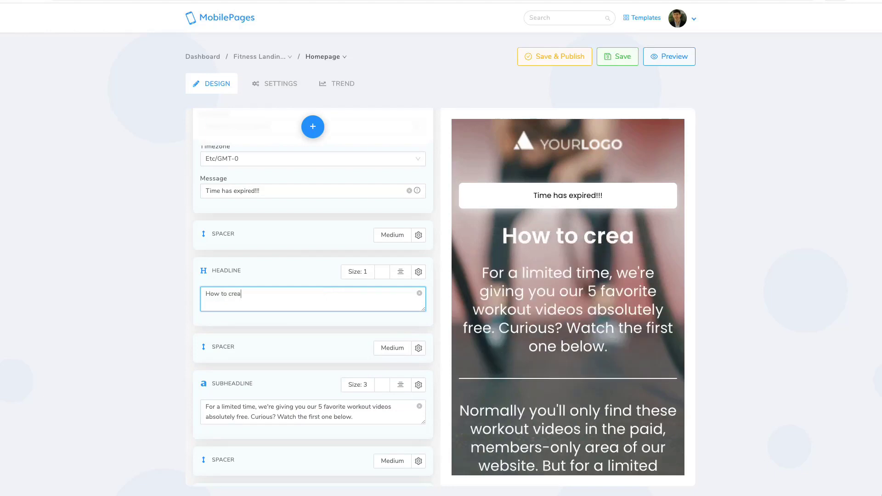
{"action": "type", "text": "te a business in fit"}
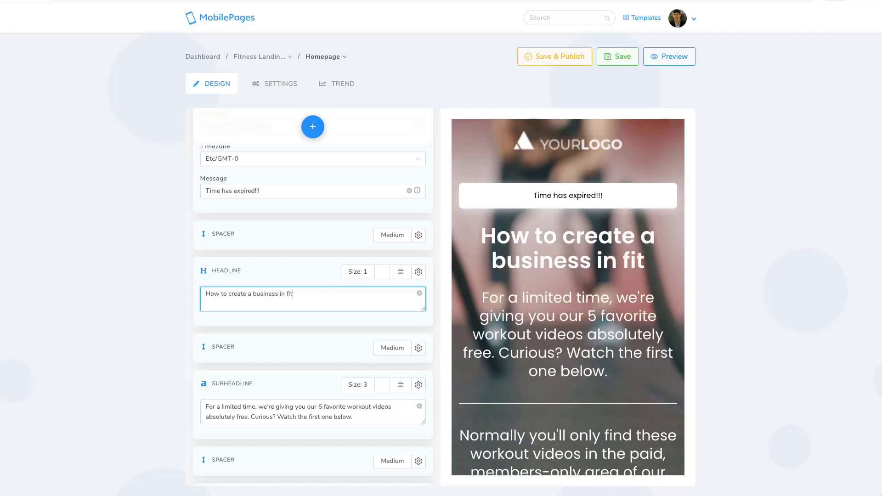
{"action": "type", "text": "ness"}
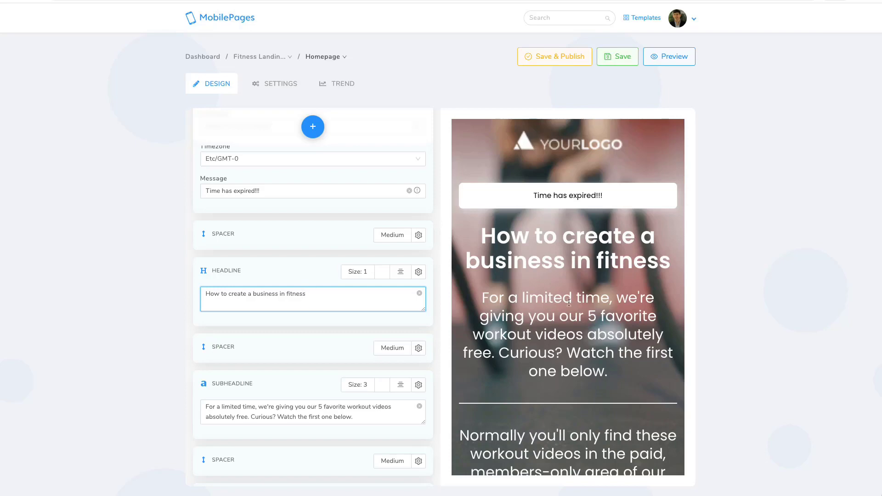
{"action": "scroll", "coordinate": [569, 302], "scroll_direction": "down", "scroll_amount": 3}
{"action": "scroll", "coordinate": [547, 305], "scroll_direction": "up", "scroll_amount": 4}
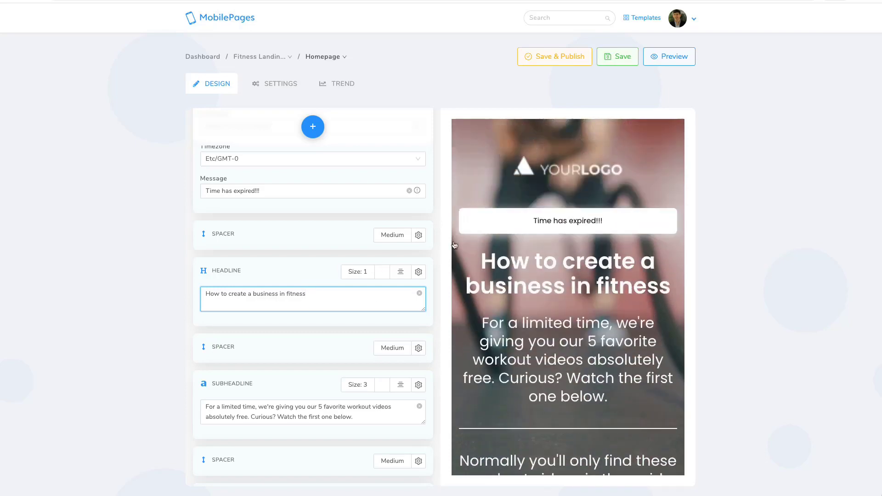
{"action": "scroll", "coordinate": [275, 220], "scroll_direction": "up", "scroll_amount": 5}
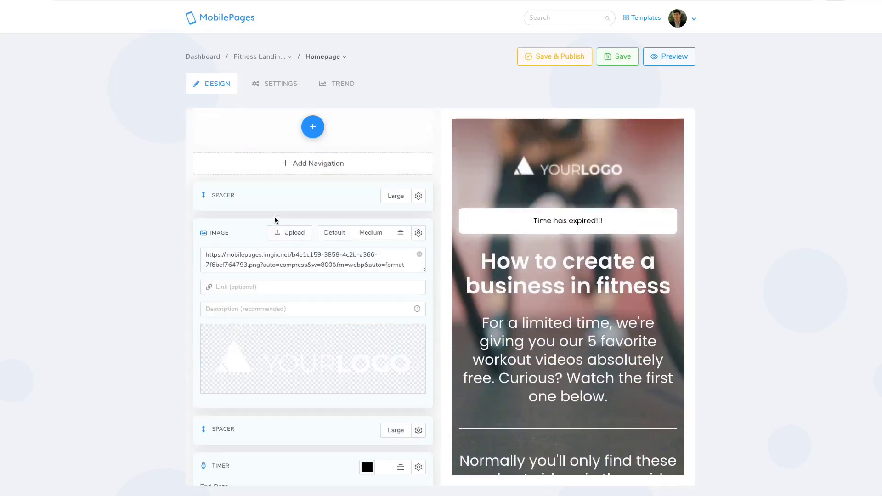
Add a YouTube video block and drag it directly beneath the Headline block
{"action": "left_click", "coordinate": [313, 127]}
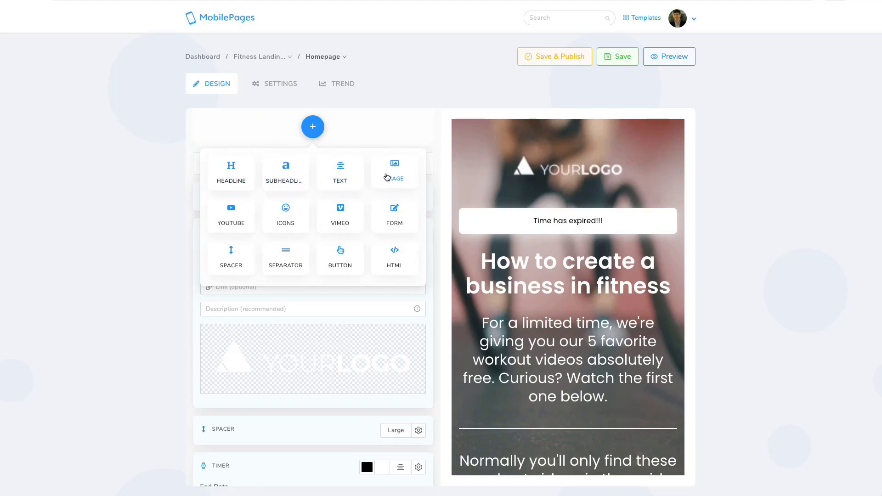
{"action": "scroll", "coordinate": [387, 177], "scroll_direction": "down", "scroll_amount": 1}
{"action": "scroll", "coordinate": [285, 193], "scroll_direction": "up", "scroll_amount": 1}
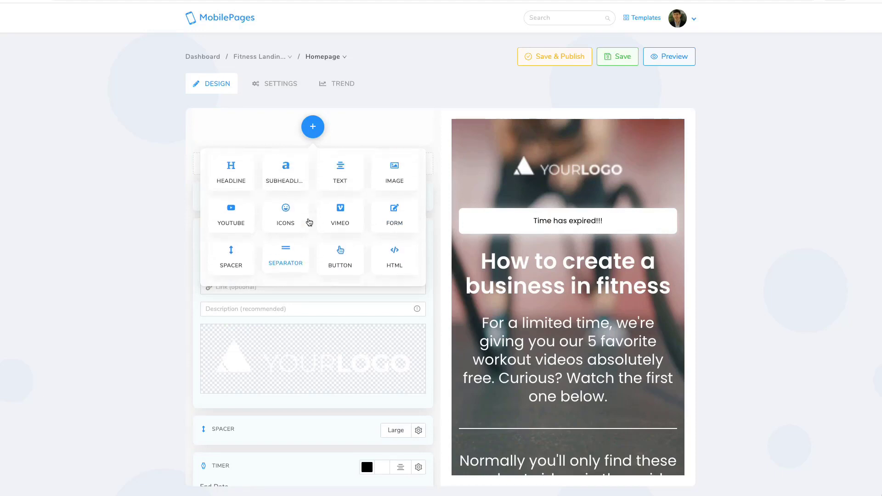
{"action": "left_click", "coordinate": [237, 210]}
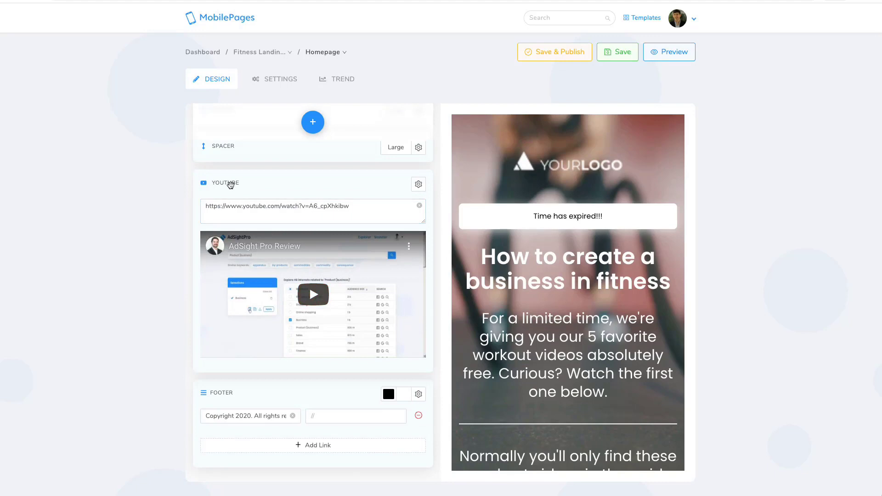
{"action": "scroll", "coordinate": [232, 183], "scroll_direction": "up", "scroll_amount": 1}
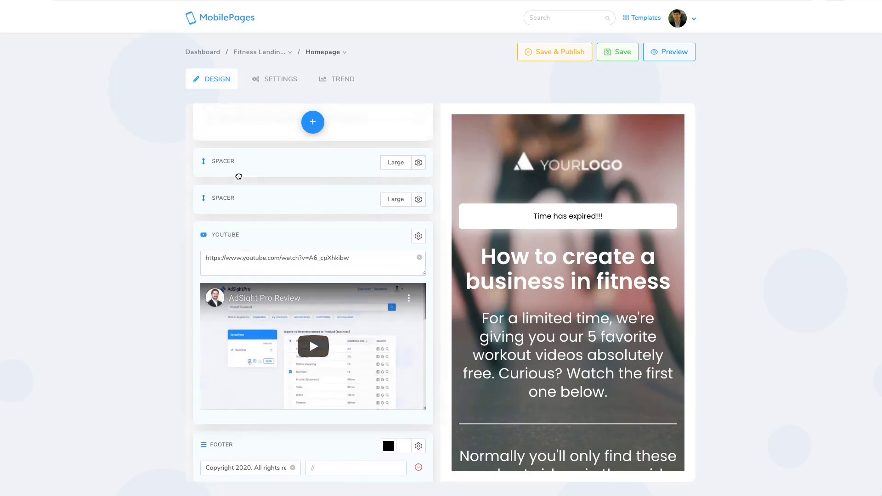
{"action": "mouse_move", "coordinate": [239, 177]}
{"action": "left_mouse_down"}
{"action": "mouse_move", "coordinate": [261, 267]}
{"action": "mouse_move", "coordinate": [249, 241]}
{"action": "left_mouse_up"}
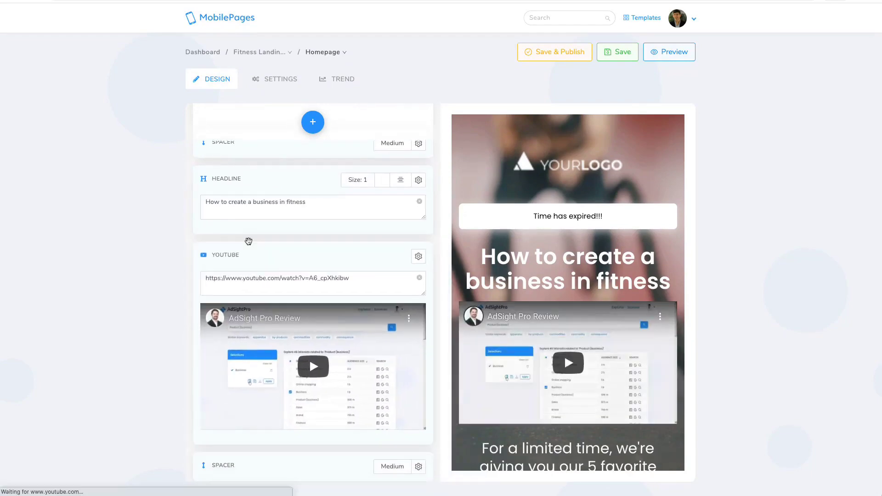
Set the countdown timer's end date to 25 September 2020
{"action": "scroll", "coordinate": [319, 311], "scroll_direction": "up", "scroll_amount": 6}
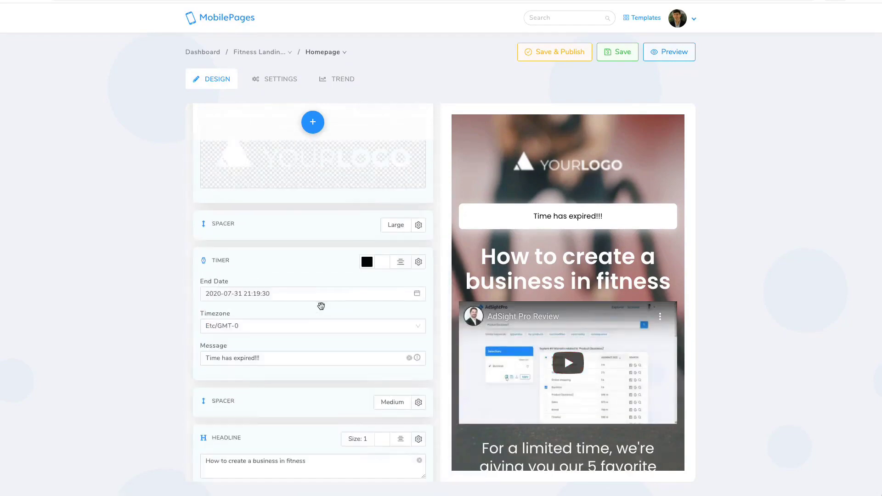
{"action": "scroll", "coordinate": [317, 303], "scroll_direction": "up", "scroll_amount": 2}
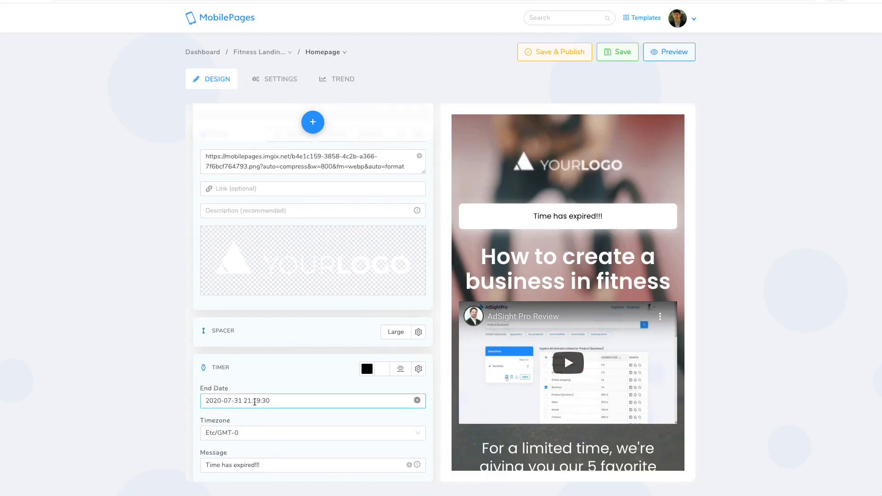
{"action": "left_click", "coordinate": [254, 403]}
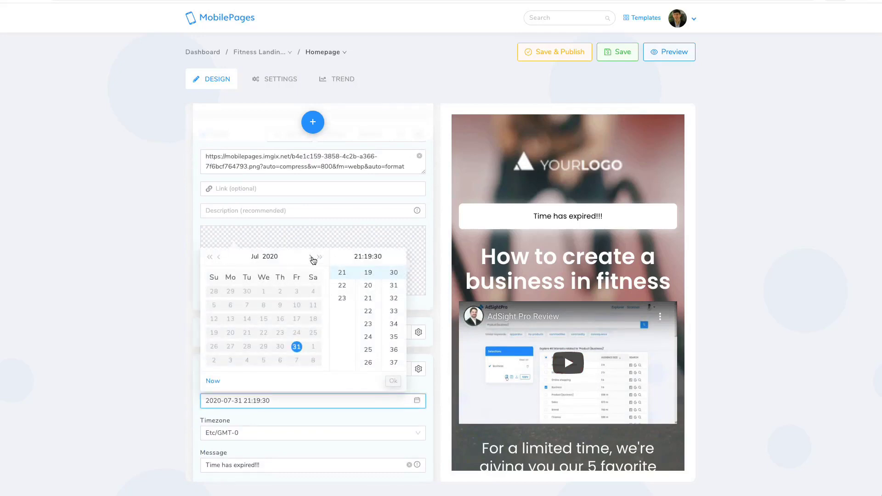
{"action": "left_click", "coordinate": [311, 256]}
{"action": "left_click", "coordinate": [296, 332]}
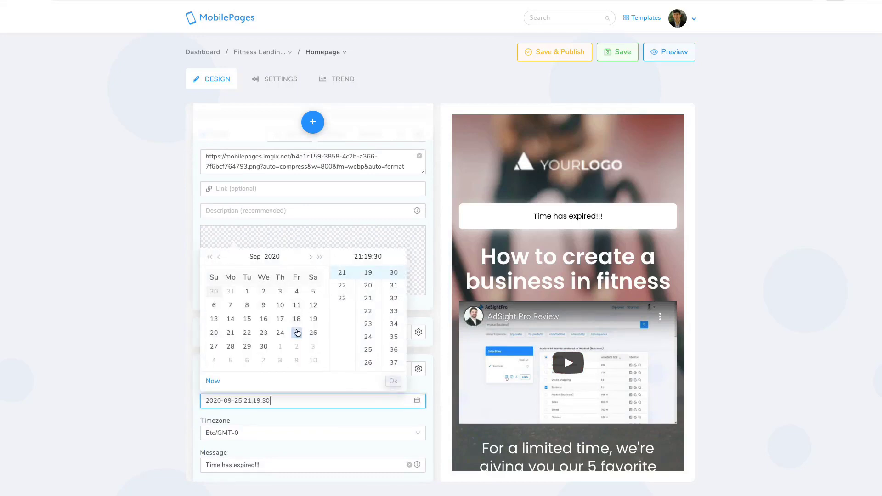
{"action": "left_click", "coordinate": [393, 381]}
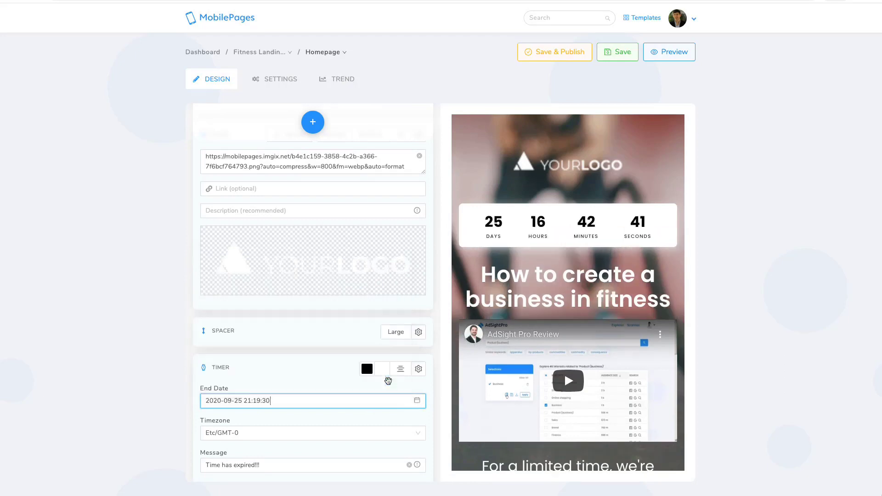
Select the image's web address and move on to its link field
{"action": "scroll", "coordinate": [276, 257], "scroll_direction": "up", "scroll_amount": 2}
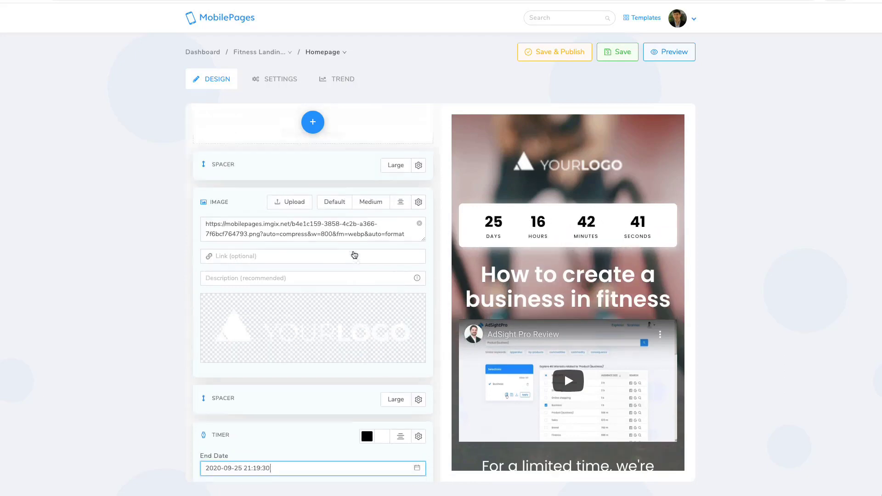
{"action": "triple_click", "coordinate": [207, 250]}
{"action": "key", "text": "Tab"}
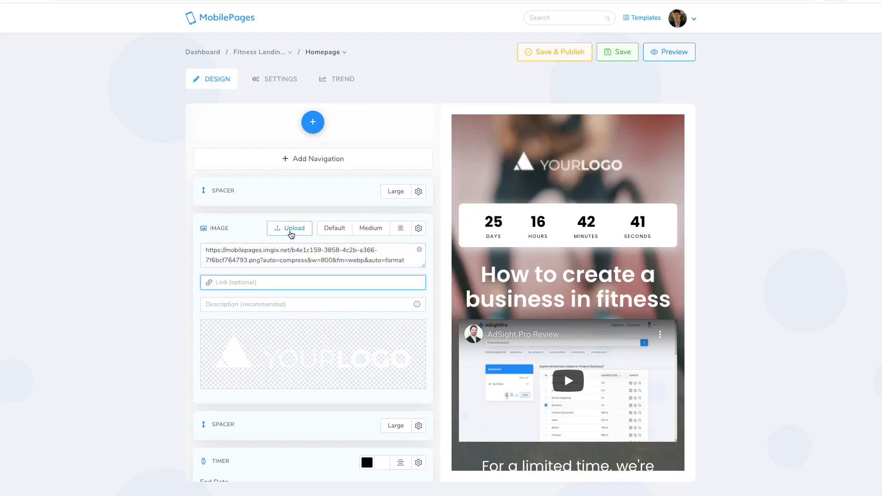
Add a navigation bar block and work in its logo image link field
{"action": "left_click", "coordinate": [319, 161]}
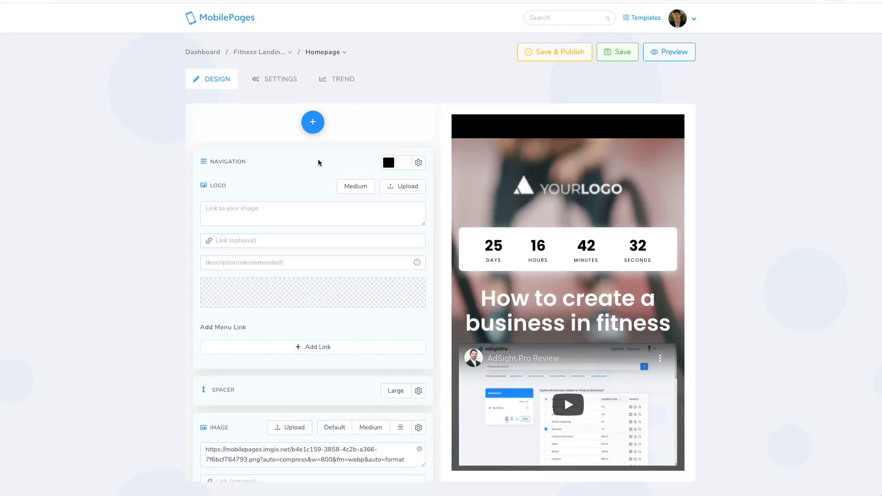
{"action": "left_click", "coordinate": [301, 222]}
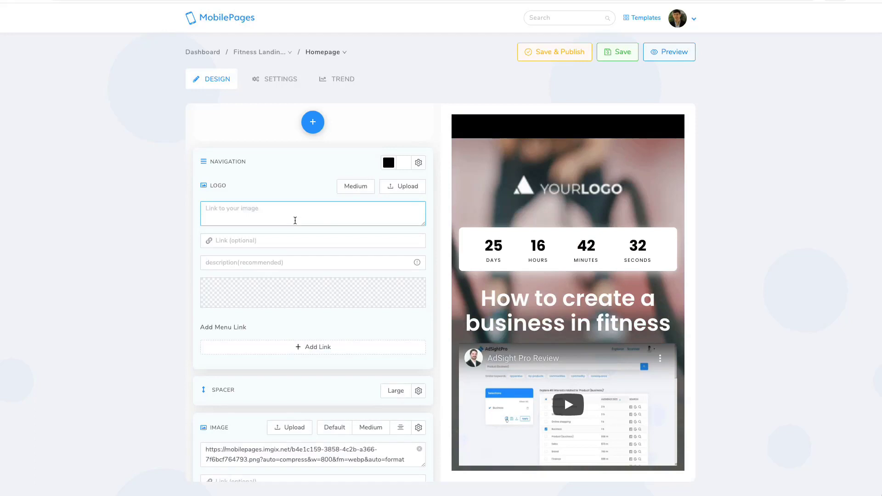
{"action": "left_click", "coordinate": [626, 116]}
{"action": "left_click", "coordinate": [313, 208]}
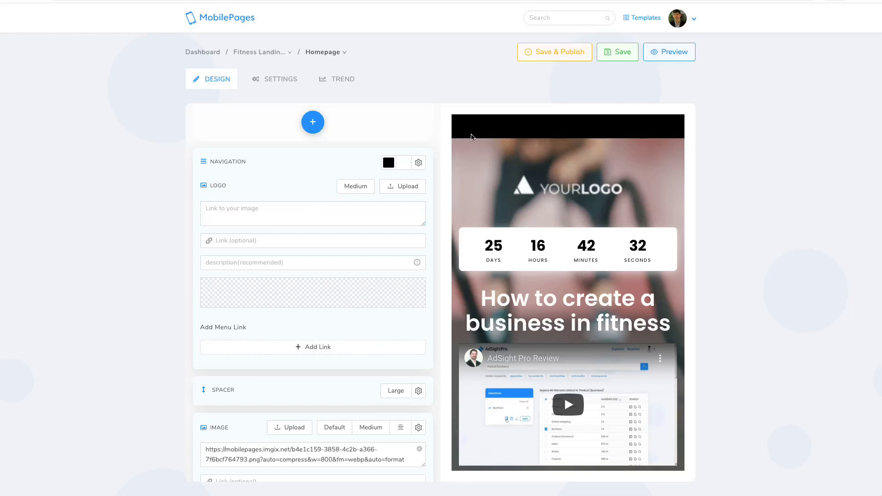
Add three menu links and rename the first one 'About Us'
{"action": "left_click", "coordinate": [300, 348]}
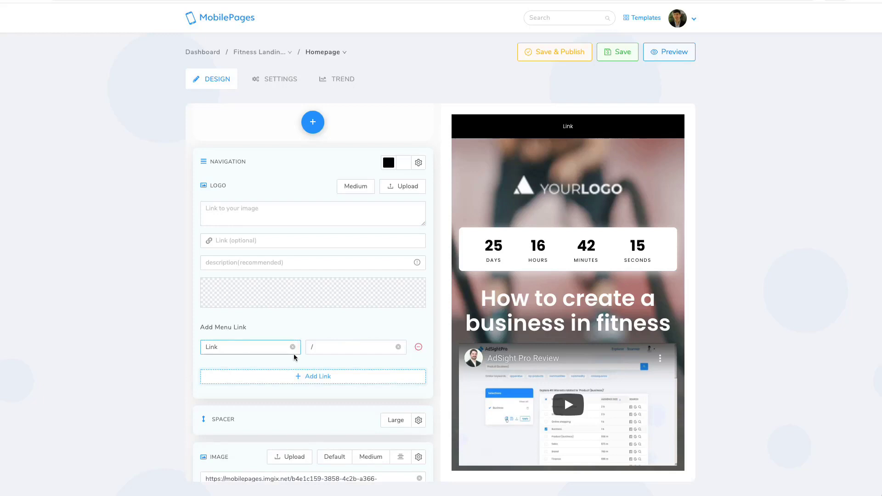
{"action": "left_click", "coordinate": [297, 380]}
{"action": "left_click", "coordinate": [305, 401]}
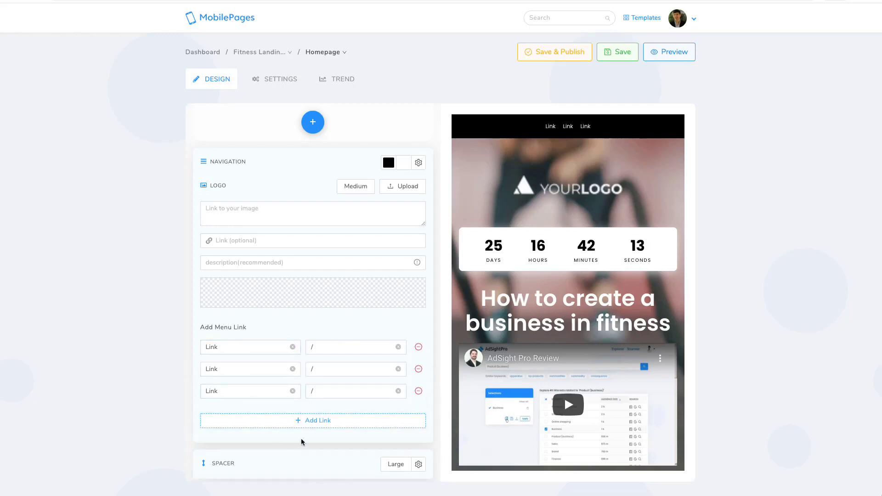
{"action": "double_click", "coordinate": [226, 348]}
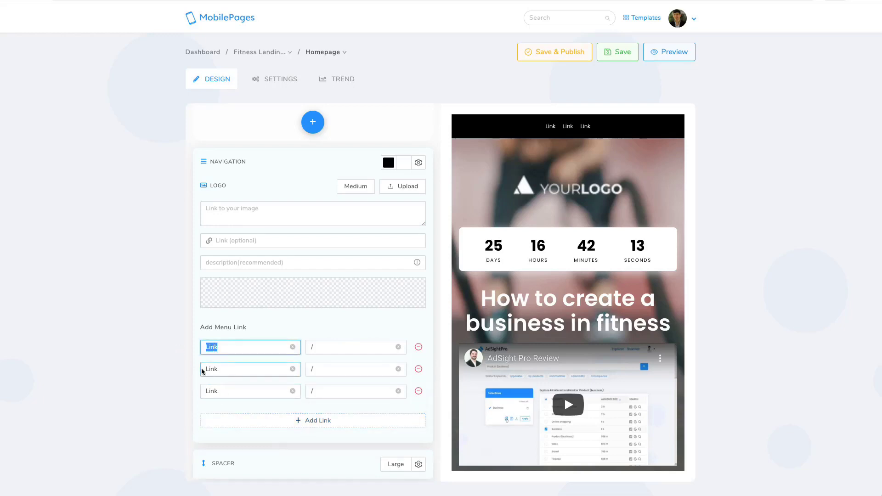
{"action": "type", "text": "About Us"}
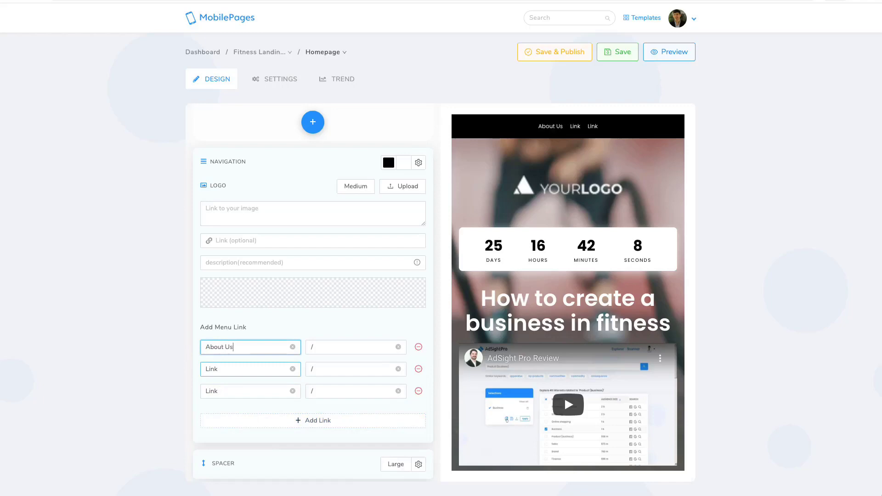
{"action": "key", "text": "Tab"}
{"action": "key", "text": "Tab"}
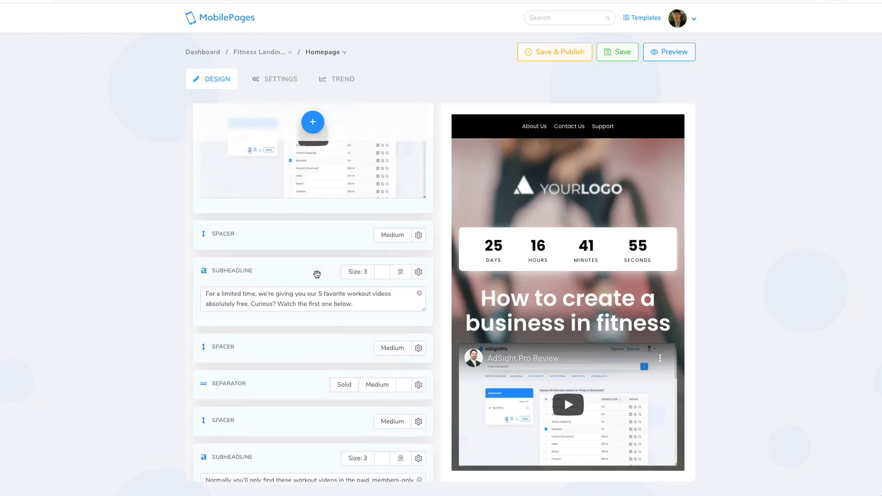
{"action": "scroll", "coordinate": [472, 316], "scroll_direction": "down", "scroll_amount": 5}
{"action": "scroll", "coordinate": [471, 316], "scroll_direction": "down", "scroll_amount": 5}
{"action": "scroll", "coordinate": [299, 330], "scroll_direction": "down", "scroll_amount": 2}
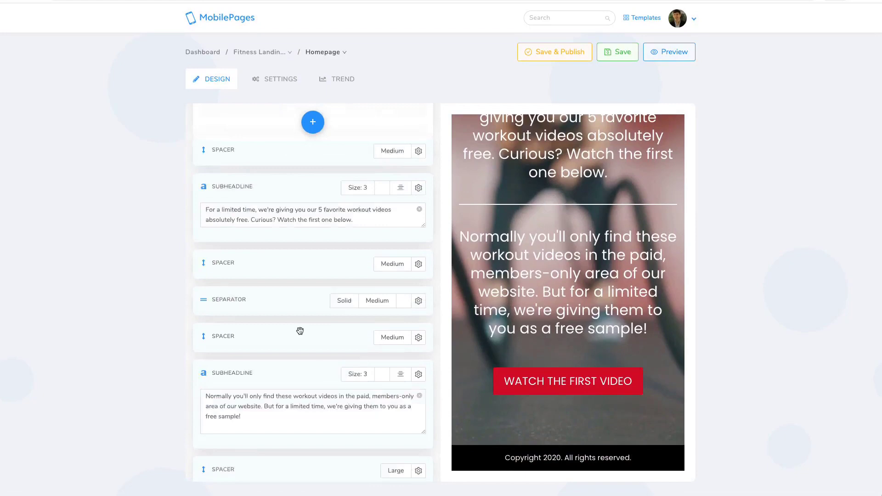
{"action": "scroll", "coordinate": [299, 330], "scroll_direction": "down", "scroll_amount": 3}
{"action": "scroll", "coordinate": [299, 330], "scroll_direction": "down", "scroll_amount": 3}
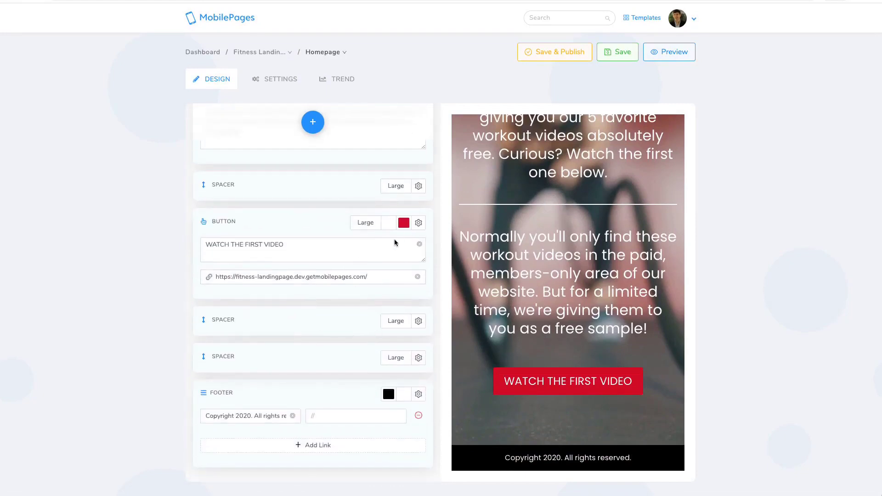
{"action": "scroll", "coordinate": [404, 223], "scroll_direction": "up", "scroll_amount": 1}
{"action": "left_click", "coordinate": [404, 269]}
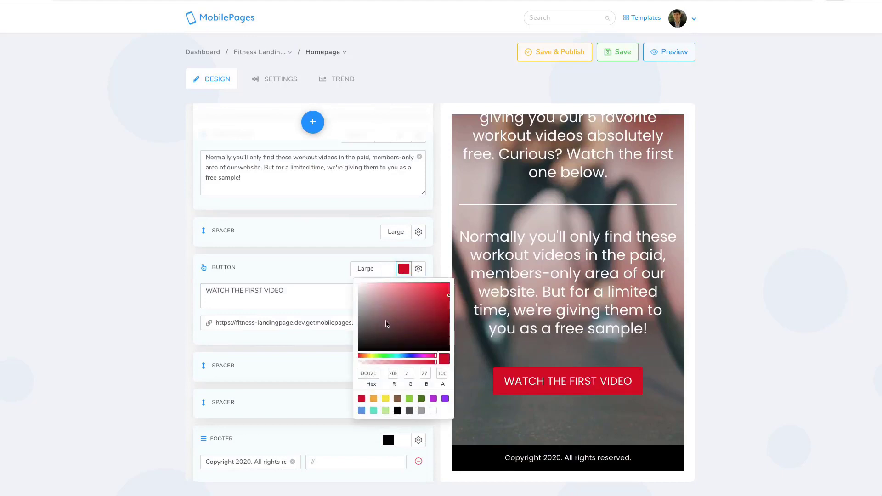
{"action": "left_click", "coordinate": [356, 270]}
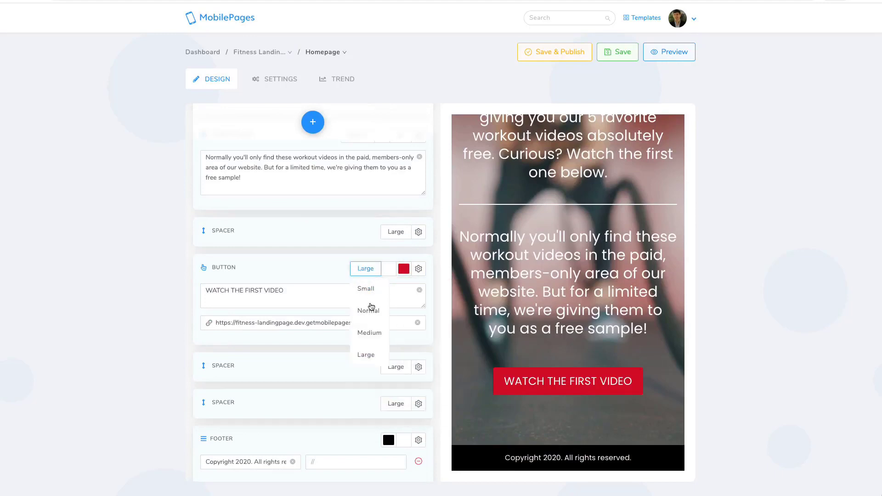
{"action": "left_click", "coordinate": [370, 310]}
{"action": "left_click", "coordinate": [368, 269]}
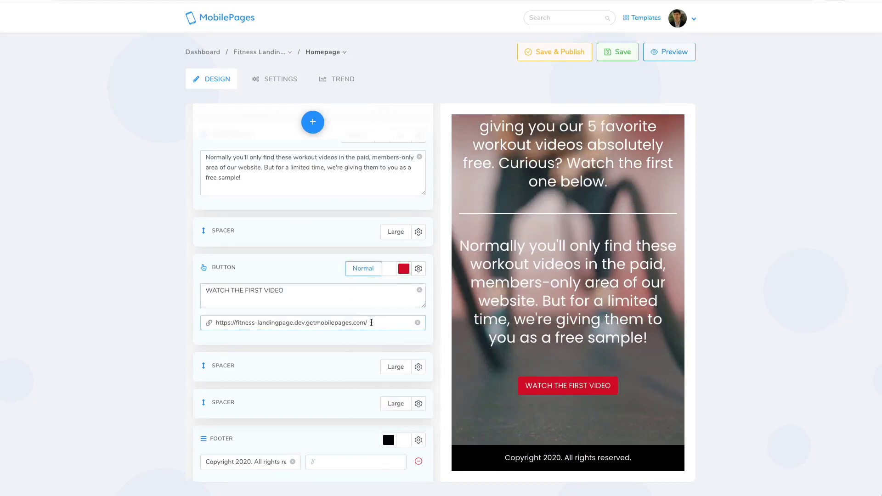
{"action": "left_click", "coordinate": [360, 271]}
{"action": "left_click", "coordinate": [362, 355]}
{"action": "left_click", "coordinate": [418, 268]}
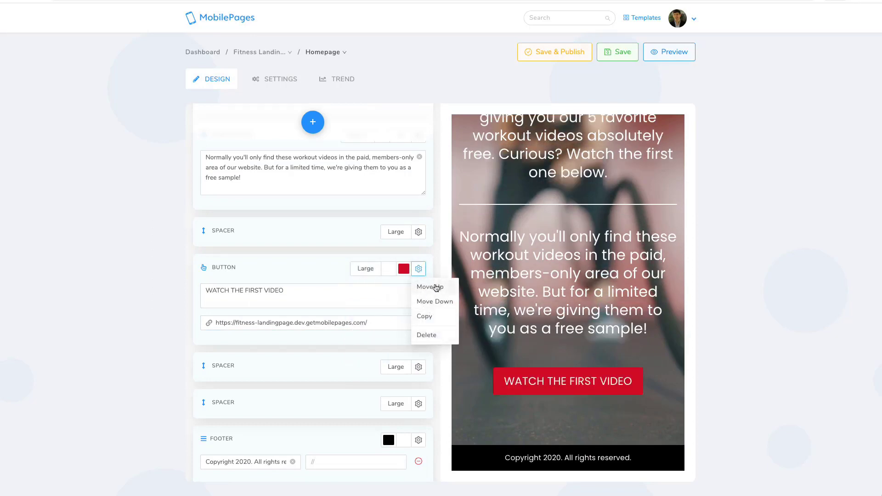
{"action": "left_click", "coordinate": [431, 317]}
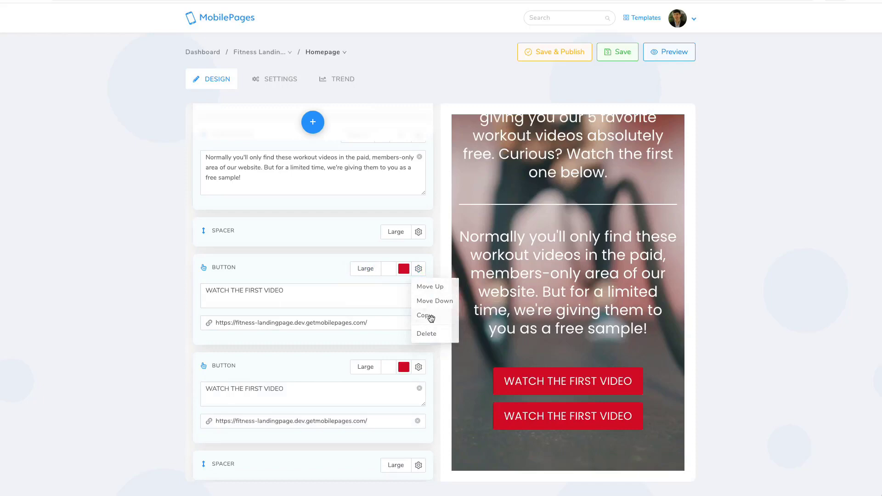
{"action": "left_click", "coordinate": [418, 270]}
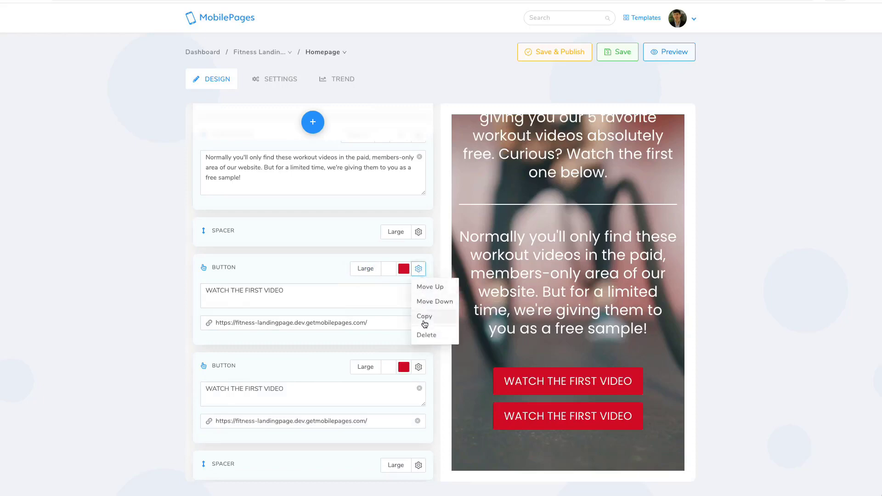
{"action": "left_click", "coordinate": [427, 335]}
{"action": "left_click", "coordinate": [473, 136]}
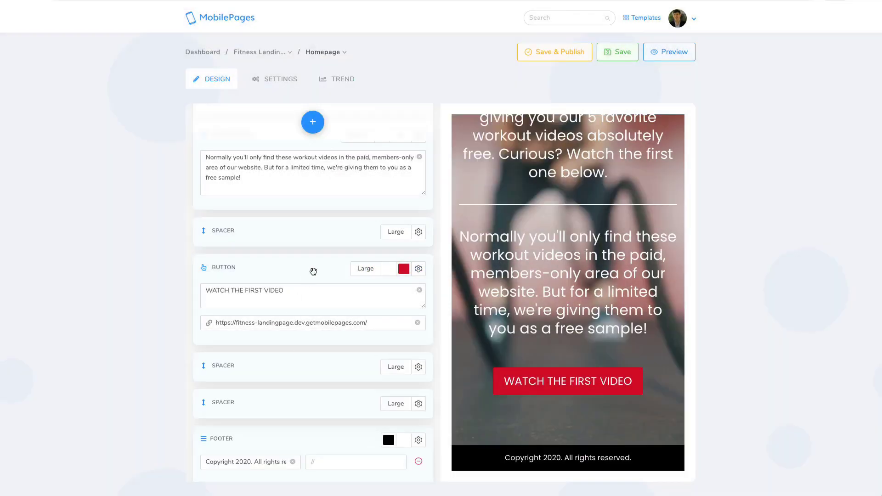
Add a signup Form block to the homepage
{"action": "scroll", "coordinate": [331, 274], "scroll_direction": "up", "scroll_amount": 5}
{"action": "scroll", "coordinate": [331, 274], "scroll_direction": "up", "scroll_amount": 5}
{"action": "scroll", "coordinate": [331, 274], "scroll_direction": "down", "scroll_amount": 10}
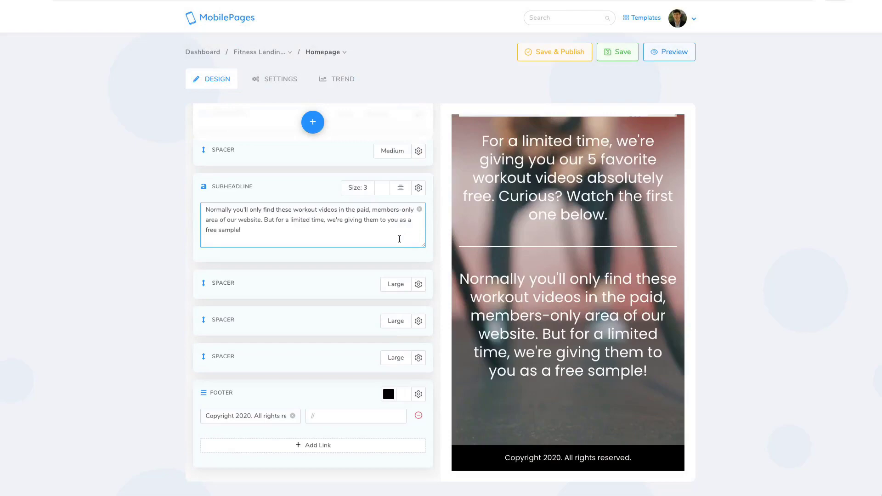
{"action": "scroll", "coordinate": [317, 275], "scroll_direction": "up", "scroll_amount": 3}
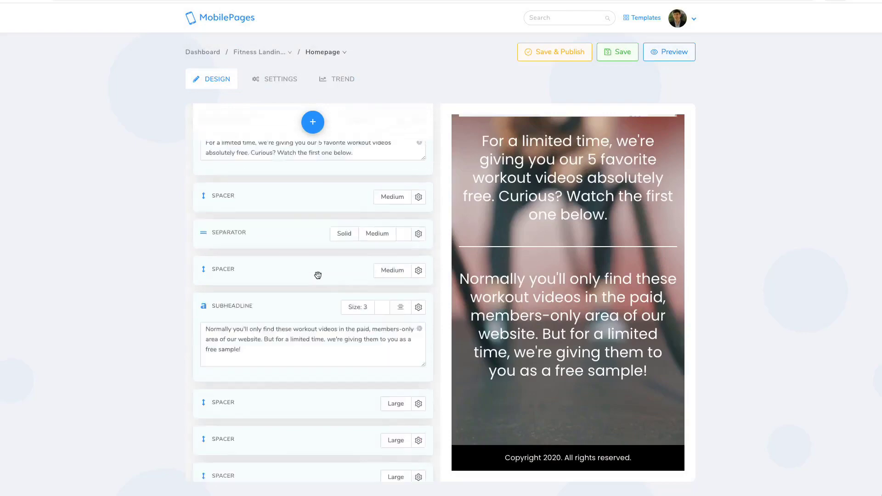
{"action": "scroll", "coordinate": [318, 275], "scroll_direction": "up", "scroll_amount": 5}
{"action": "left_click", "coordinate": [313, 123]}
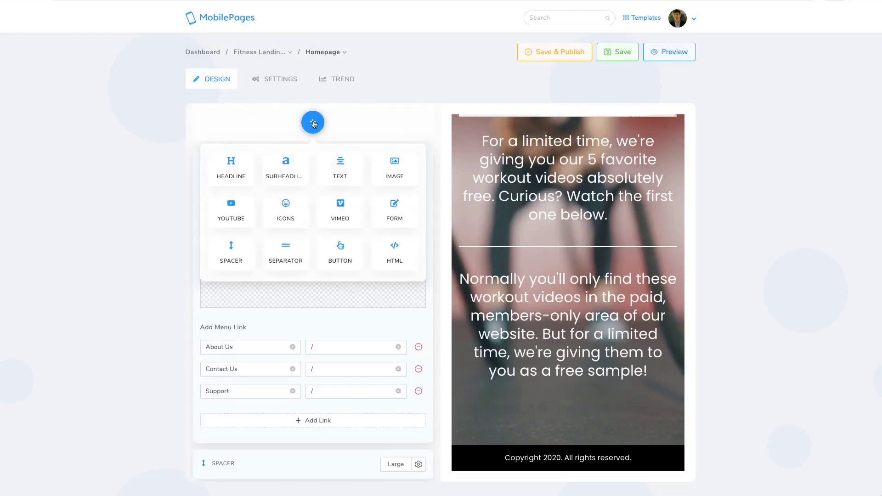
{"action": "left_click", "coordinate": [394, 209]}
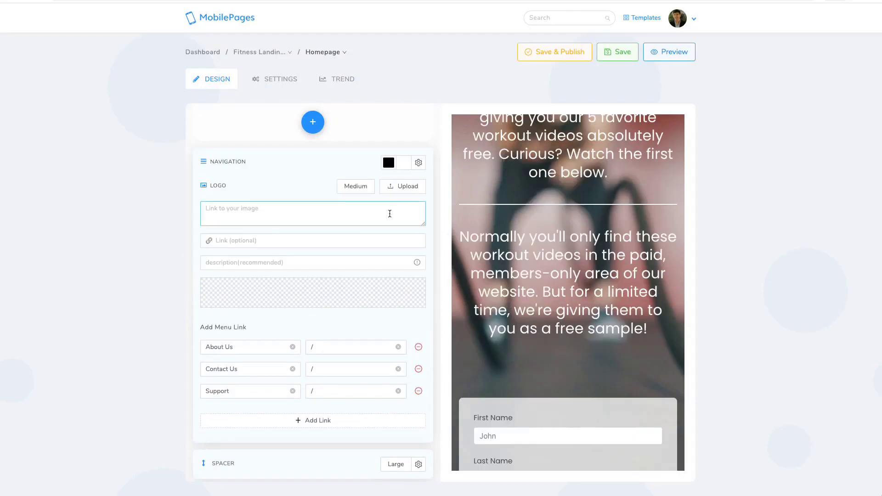
Move the Form block up above the two spacers
{"action": "scroll", "coordinate": [536, 333], "scroll_direction": "down", "scroll_amount": 2}
{"action": "scroll", "coordinate": [537, 334], "scroll_direction": "down", "scroll_amount": 3}
{"action": "scroll", "coordinate": [536, 333], "scroll_direction": "down", "scroll_amount": 1}
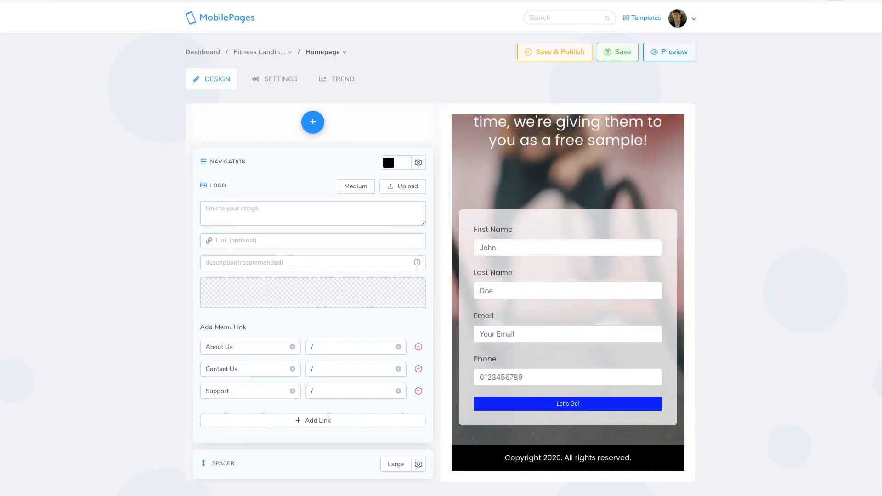
{"action": "scroll", "coordinate": [320, 329], "scroll_direction": "down", "scroll_amount": 5}
{"action": "scroll", "coordinate": [320, 329], "scroll_direction": "down", "scroll_amount": 5}
{"action": "scroll", "coordinate": [317, 329], "scroll_direction": "down", "scroll_amount": 3}
{"action": "scroll", "coordinate": [317, 329], "scroll_direction": "down", "scroll_amount": 5}
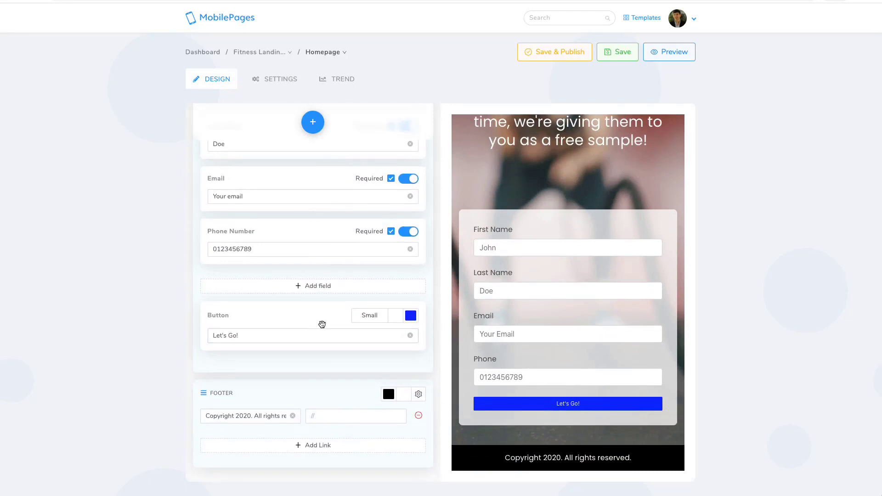
{"action": "scroll", "coordinate": [321, 324], "scroll_direction": "up", "scroll_amount": 2}
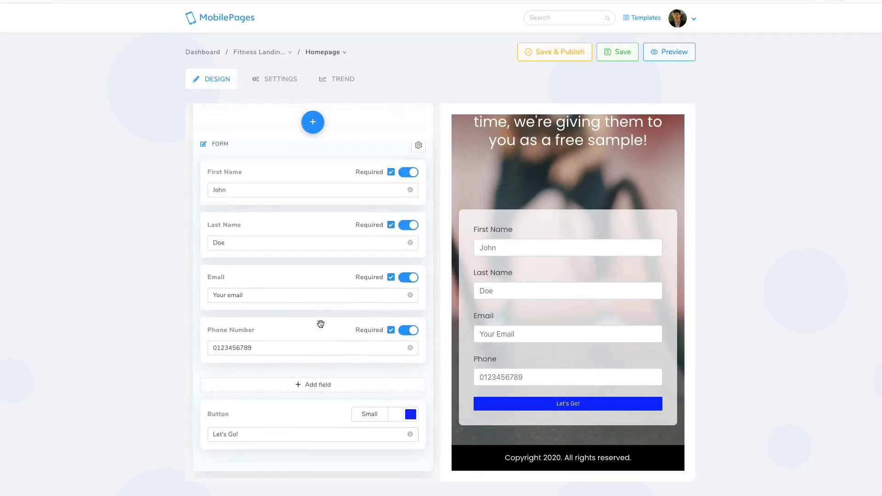
{"action": "scroll", "coordinate": [321, 322], "scroll_direction": "up", "scroll_amount": 1}
{"action": "scroll", "coordinate": [321, 323], "scroll_direction": "up", "scroll_amount": 1}
{"action": "scroll", "coordinate": [312, 321], "scroll_direction": "up", "scroll_amount": 1}
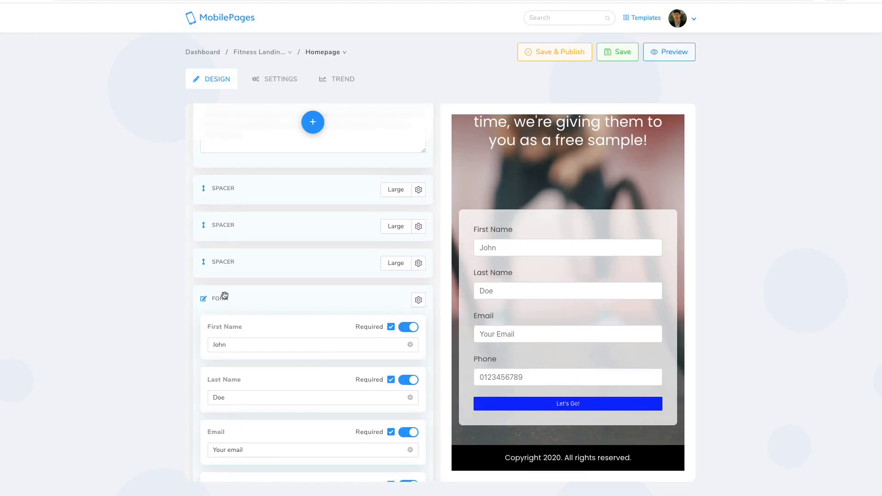
{"action": "left_click_drag", "start_coordinate": [223, 296], "coordinate": [229, 212]}
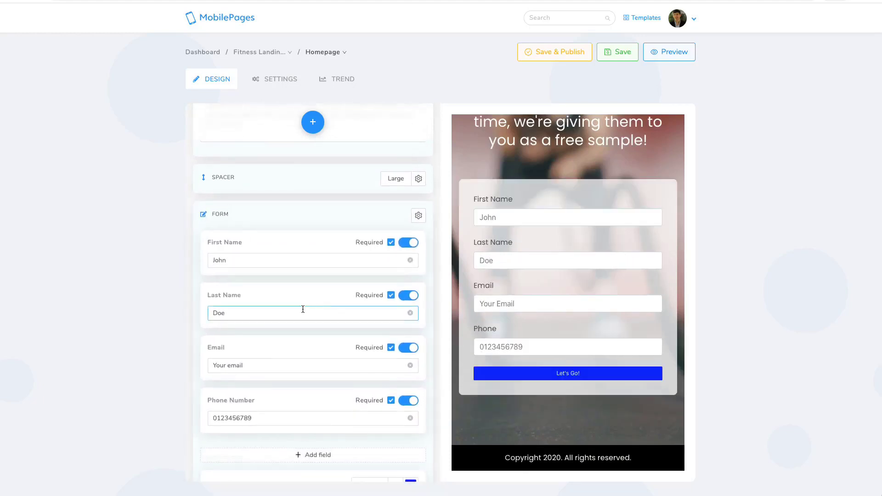
{"action": "scroll", "coordinate": [301, 310], "scroll_direction": "down", "scroll_amount": 2}
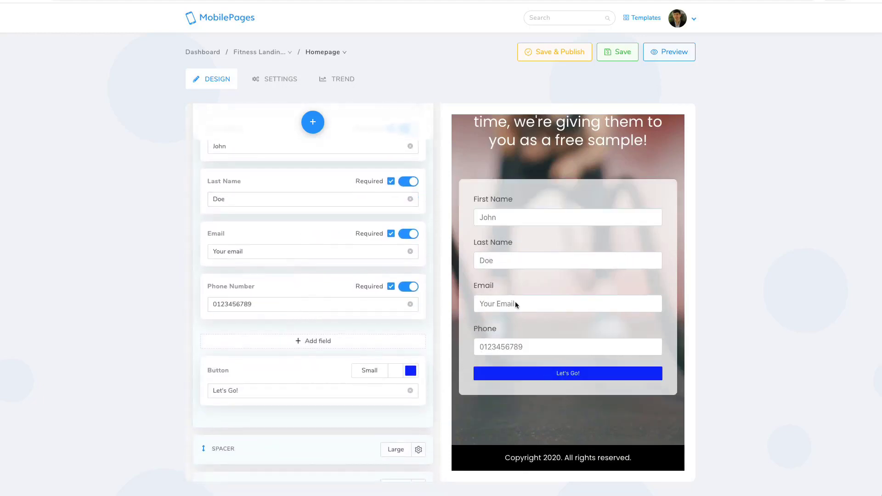
{"action": "scroll", "coordinate": [515, 302], "scroll_direction": "up", "scroll_amount": 1}
{"action": "scroll", "coordinate": [404, 275], "scroll_direction": "up", "scroll_amount": 1}
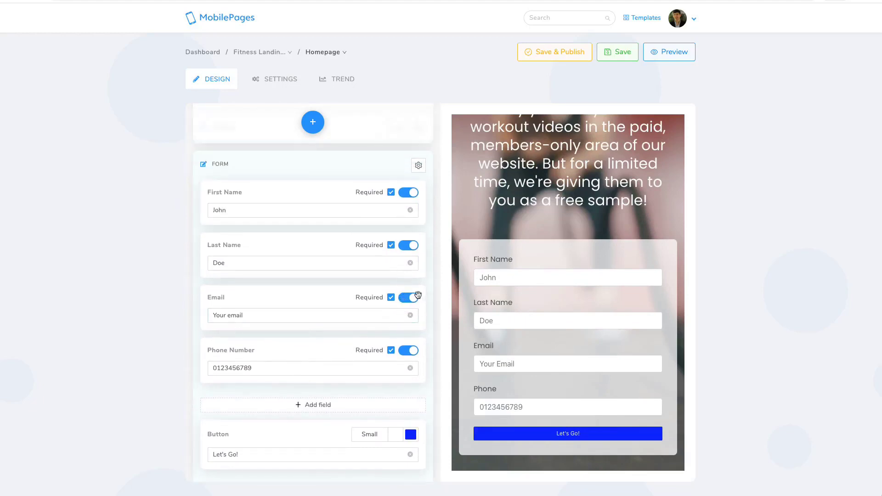
Hide the Phone Number and Last Name fields and uncheck Required on both
{"action": "left_click", "coordinate": [411, 351]}
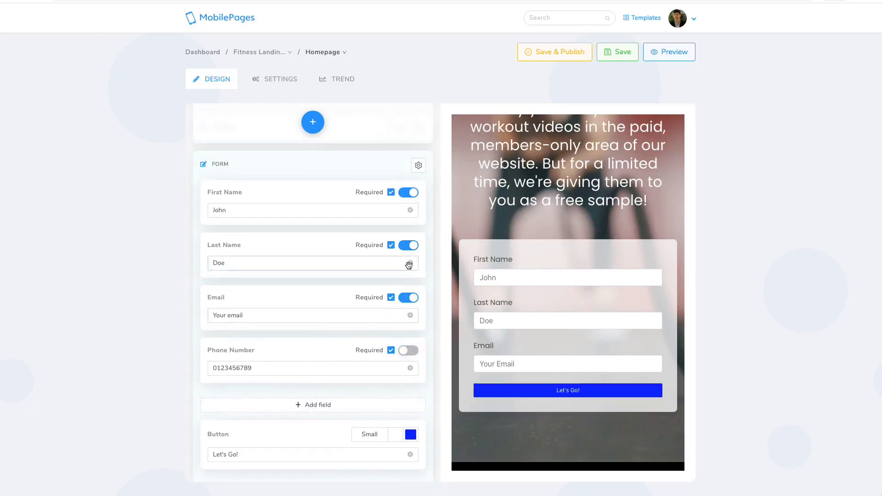
{"action": "left_click", "coordinate": [408, 247]}
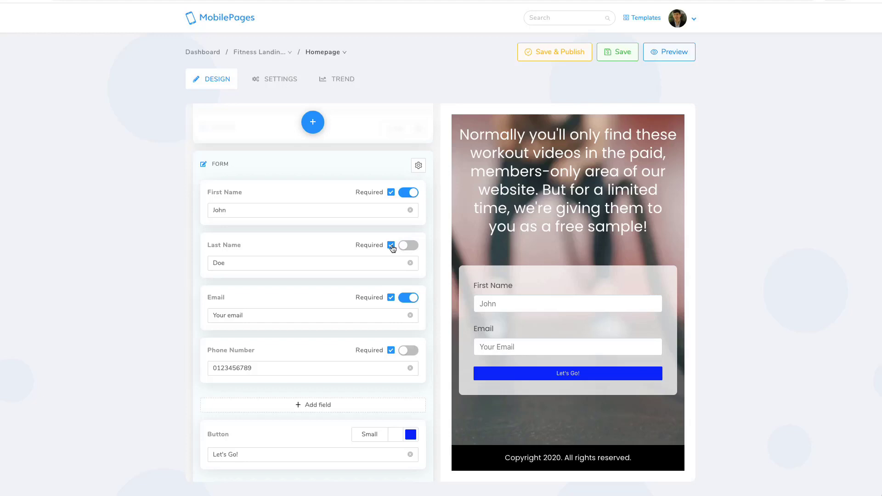
{"action": "left_click", "coordinate": [392, 246]}
{"action": "left_click", "coordinate": [391, 351]}
{"action": "scroll", "coordinate": [395, 297], "scroll_direction": "up", "scroll_amount": 2}
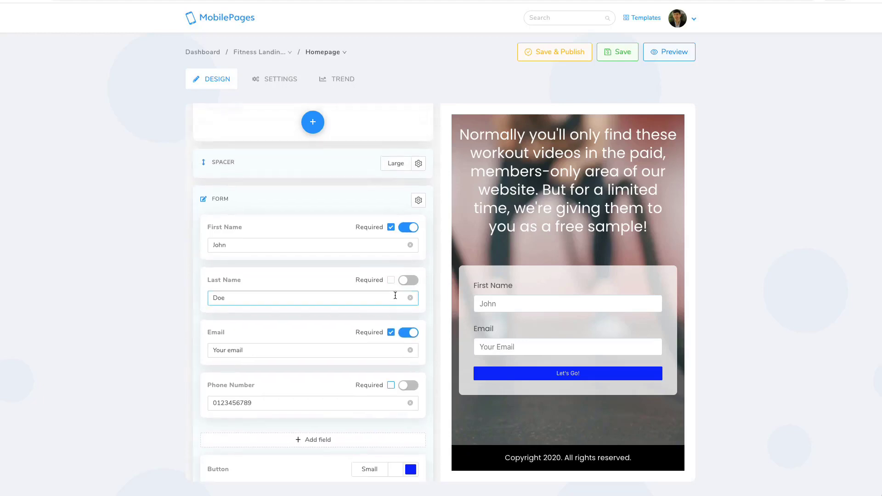
{"action": "left_click", "coordinate": [417, 201]}
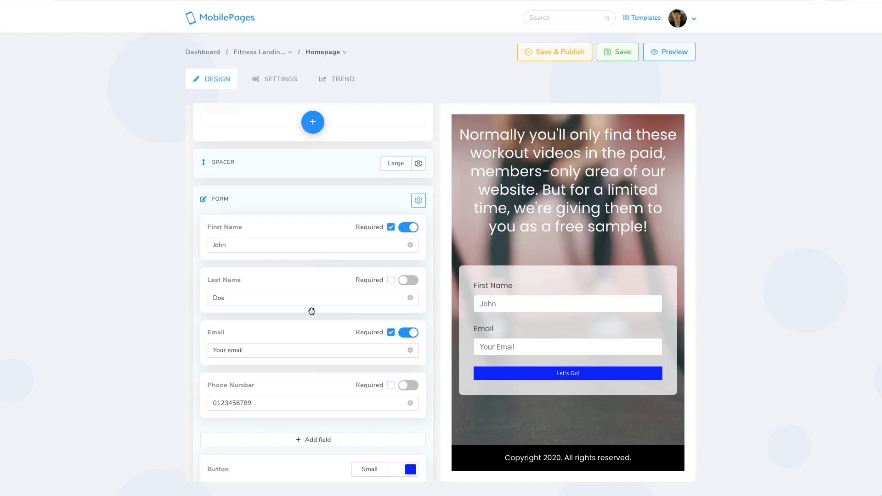
{"action": "scroll", "coordinate": [579, 310], "scroll_direction": "up", "scroll_amount": 10}
{"action": "scroll", "coordinate": [388, 310], "scroll_direction": "up", "scroll_amount": 5}
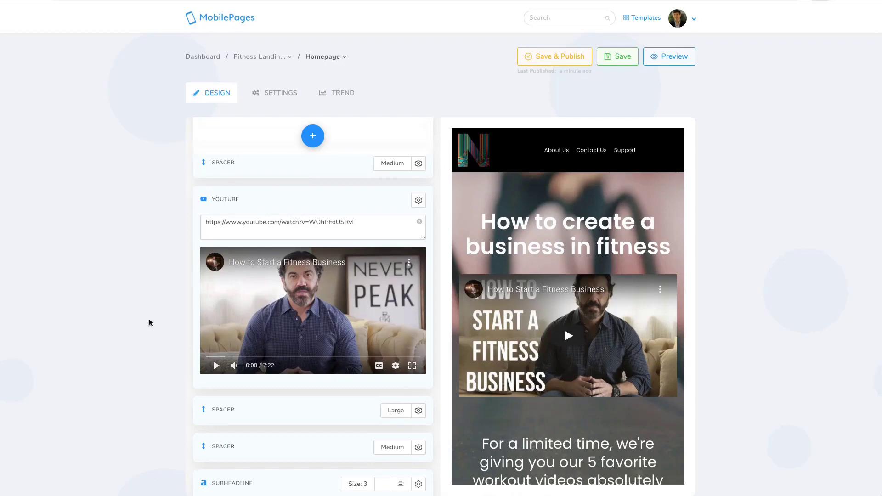
{"action": "scroll", "coordinate": [583, 274], "scroll_direction": "down", "scroll_amount": 2}
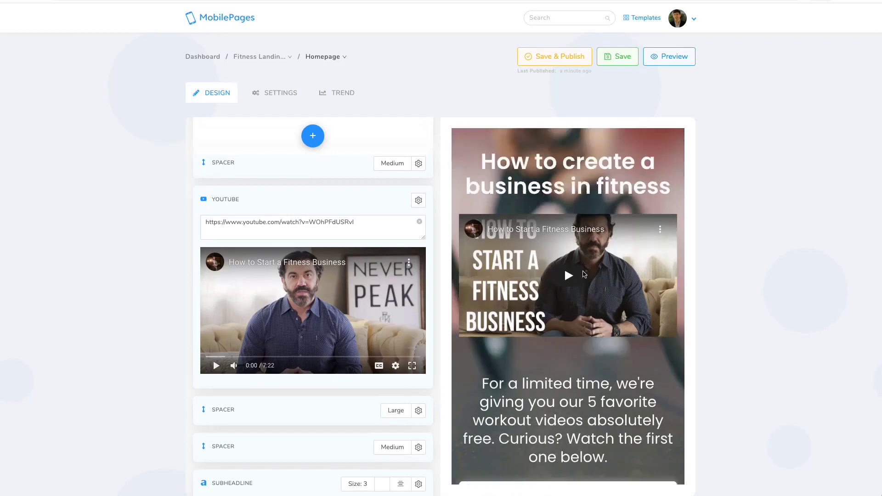
{"action": "scroll", "coordinate": [583, 274], "scroll_direction": "up", "scroll_amount": 2}
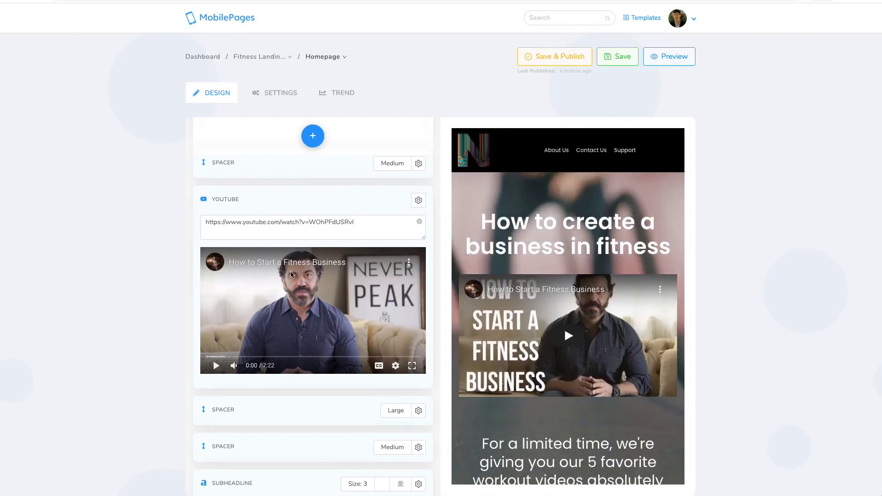
{"action": "scroll", "coordinate": [296, 279], "scroll_direction": "down", "scroll_amount": 5}
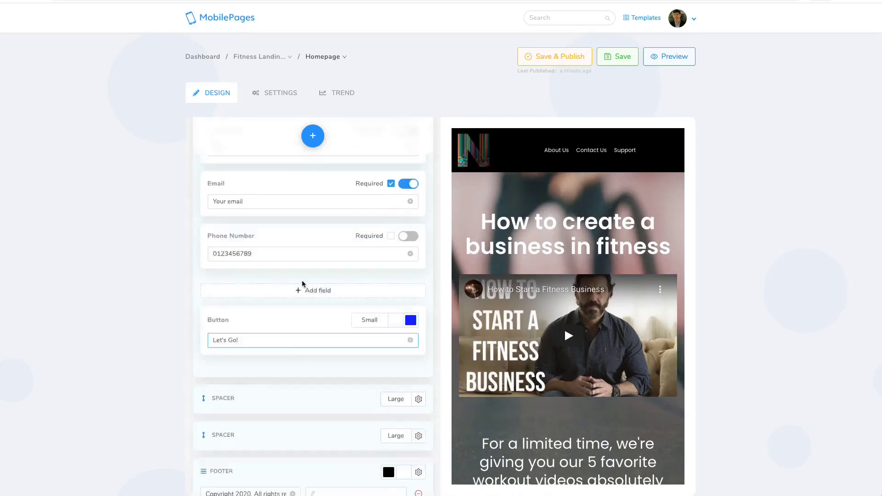
{"action": "scroll", "coordinate": [302, 284], "scroll_direction": "up", "scroll_amount": 5}
{"action": "scroll", "coordinate": [569, 306], "scroll_direction": "down", "scroll_amount": 5}
{"action": "scroll", "coordinate": [569, 307], "scroll_direction": "down", "scroll_amount": 5}
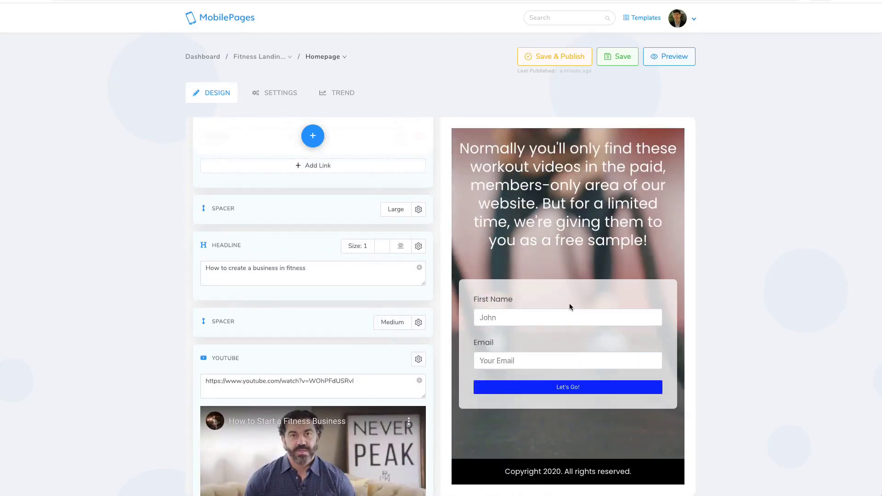
{"action": "scroll", "coordinate": [569, 307], "scroll_direction": "up", "scroll_amount": 5}
{"action": "scroll", "coordinate": [565, 322], "scroll_direction": "up", "scroll_amount": 5}
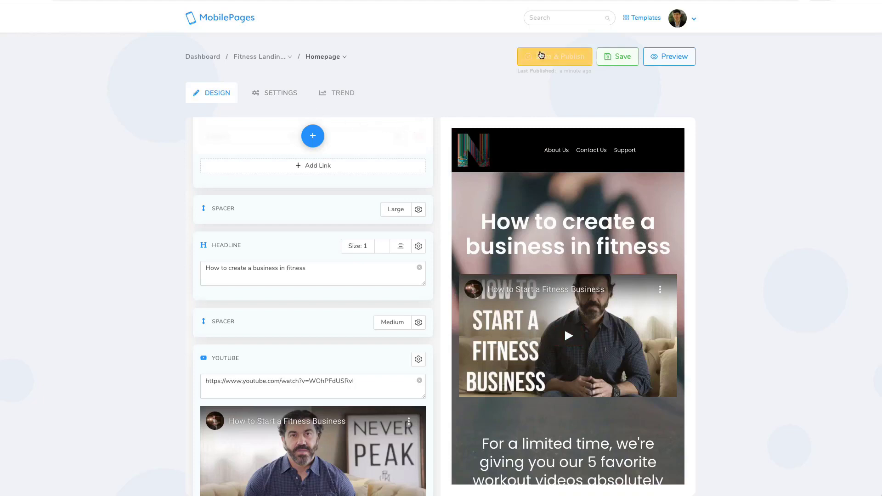
Save and publish the landing page, then view the homepage's SETTINGS
{"action": "left_click", "coordinate": [554, 55]}
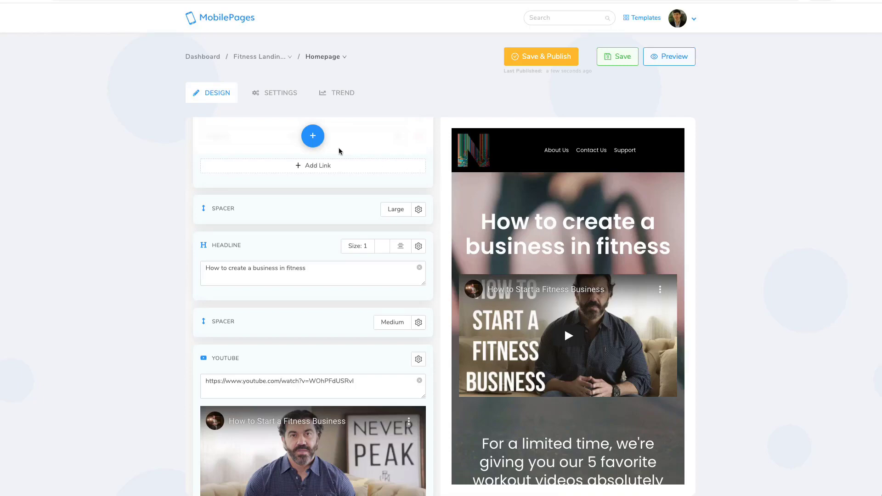
{"action": "left_click", "coordinate": [267, 94]}
Change the Homepage's font from Poppins to Lato in its page settings
{"action": "left_click", "coordinate": [266, 190]}
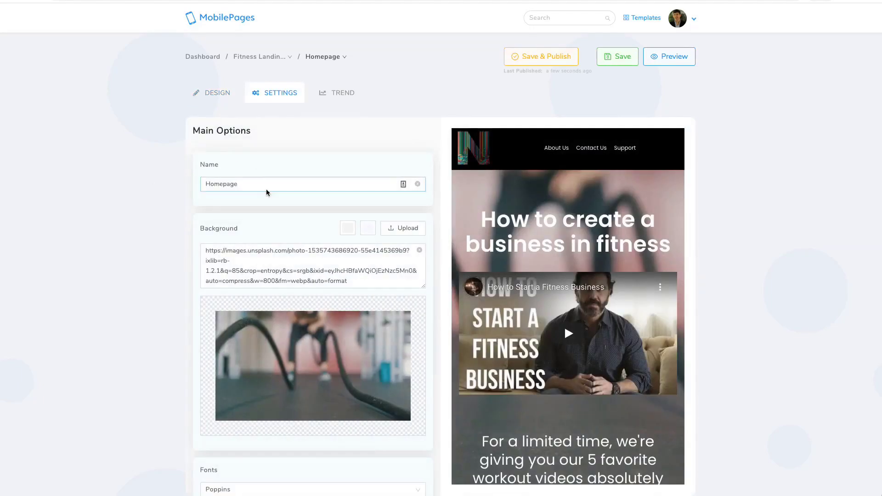
{"action": "key", "text": "ctrl+a"}
{"action": "scroll", "coordinate": [262, 217], "scroll_direction": "down", "scroll_amount": 5}
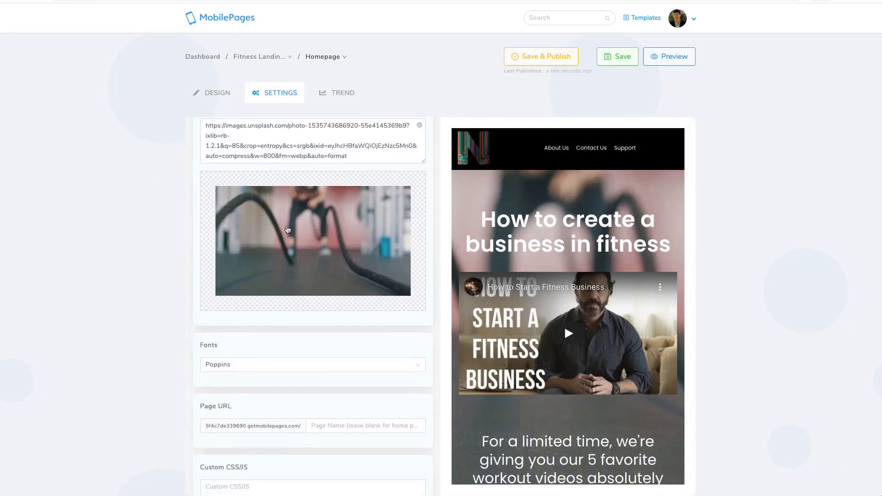
{"action": "left_click", "coordinate": [316, 251]}
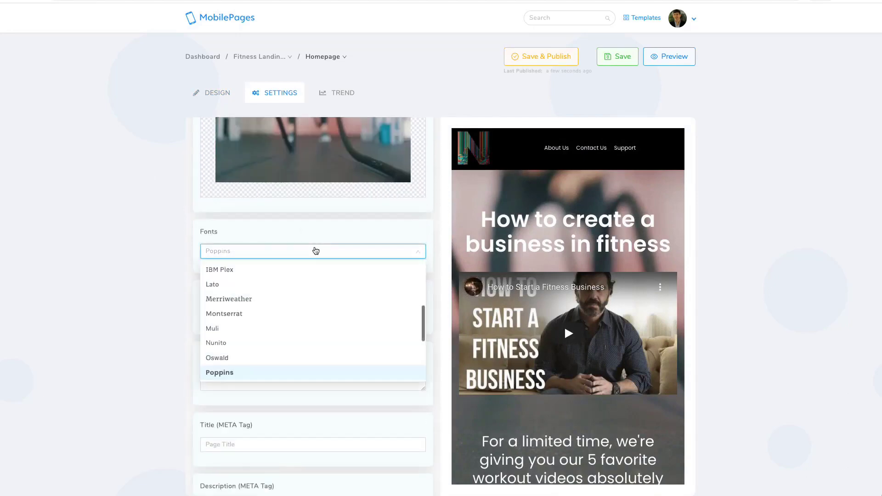
{"action": "left_click", "coordinate": [288, 285]}
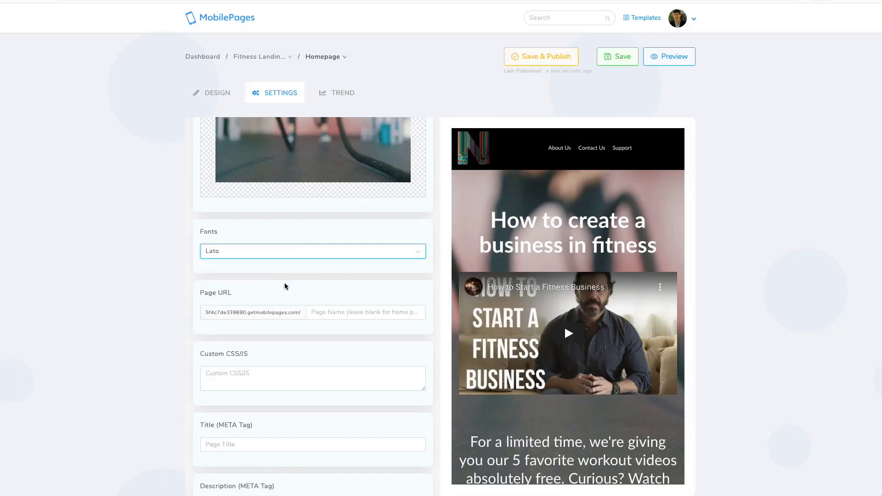
{"action": "scroll", "coordinate": [280, 276], "scroll_direction": "down", "scroll_amount": 1}
{"action": "scroll", "coordinate": [275, 273], "scroll_direction": "down", "scroll_amount": 1}
{"action": "scroll", "coordinate": [281, 269], "scroll_direction": "down", "scroll_amount": 2}
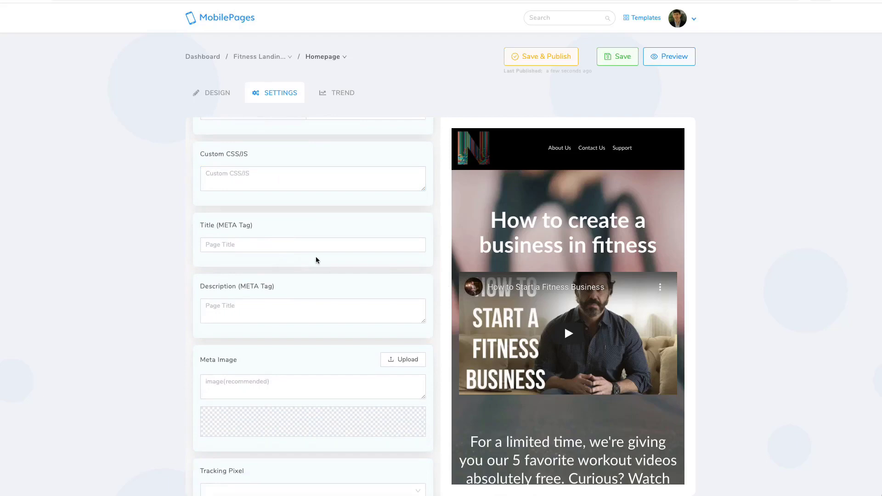
Set the homepage's Redirect type to External URL
{"action": "scroll", "coordinate": [323, 264], "scroll_direction": "down", "scroll_amount": 1}
{"action": "scroll", "coordinate": [323, 266], "scroll_direction": "down", "scroll_amount": 1}
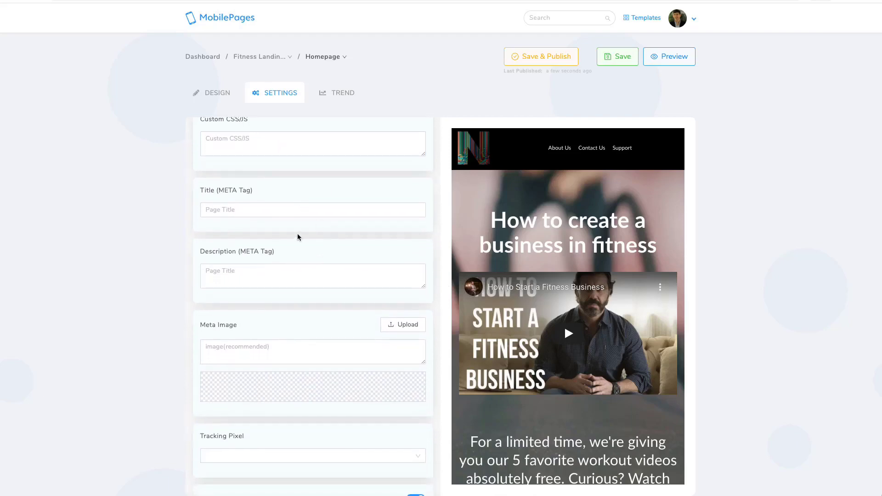
{"action": "scroll", "coordinate": [297, 235], "scroll_direction": "down", "scroll_amount": 1}
{"action": "left_click", "coordinate": [297, 236]}
{"action": "scroll", "coordinate": [299, 239], "scroll_direction": "down", "scroll_amount": 1}
{"action": "scroll", "coordinate": [302, 253], "scroll_direction": "down", "scroll_amount": 1}
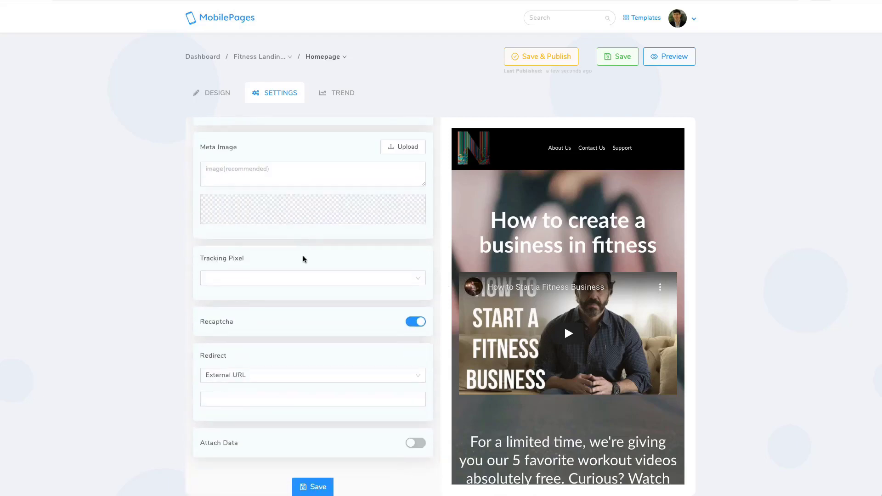
{"action": "scroll", "coordinate": [303, 257], "scroll_direction": "down", "scroll_amount": 1}
{"action": "scroll", "coordinate": [287, 265], "scroll_direction": "down", "scroll_amount": 1}
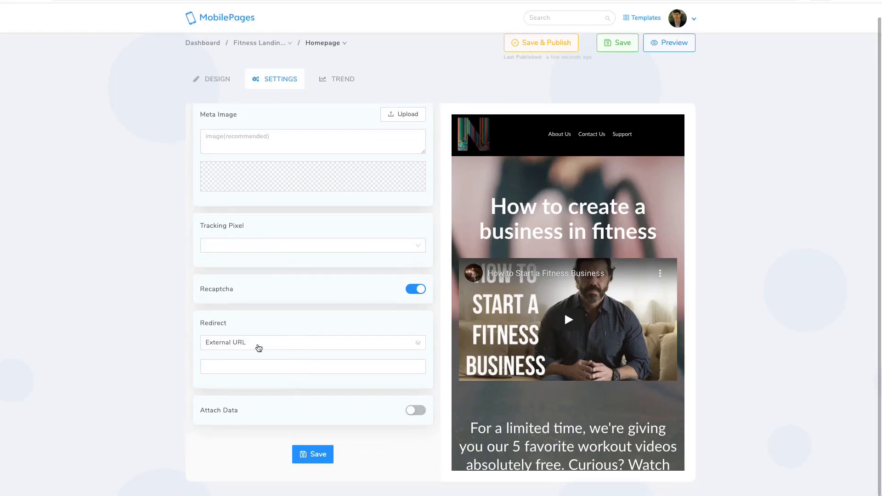
{"action": "left_click", "coordinate": [260, 345]}
{"action": "key", "text": "Return"}
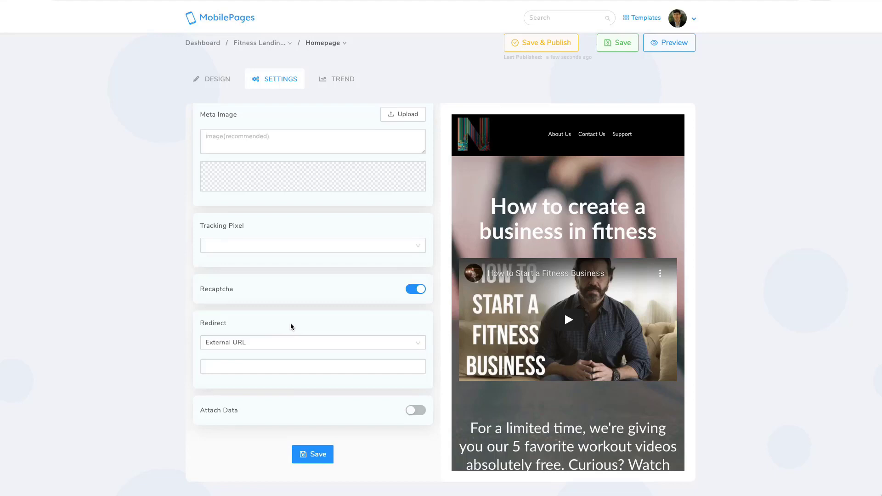
Save the homepage settings with the Lato font and External URL redirect
{"action": "left_click", "coordinate": [307, 455]}
{"action": "left_click", "coordinate": [287, 370]}
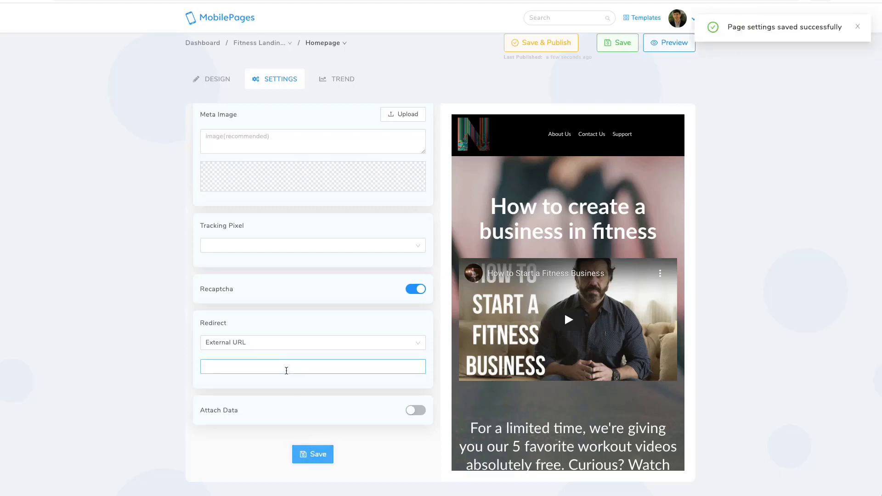
{"action": "scroll", "coordinate": [340, 227], "scroll_direction": "up", "scroll_amount": 5}
{"action": "scroll", "coordinate": [340, 228], "scroll_direction": "up", "scroll_amount": 5}
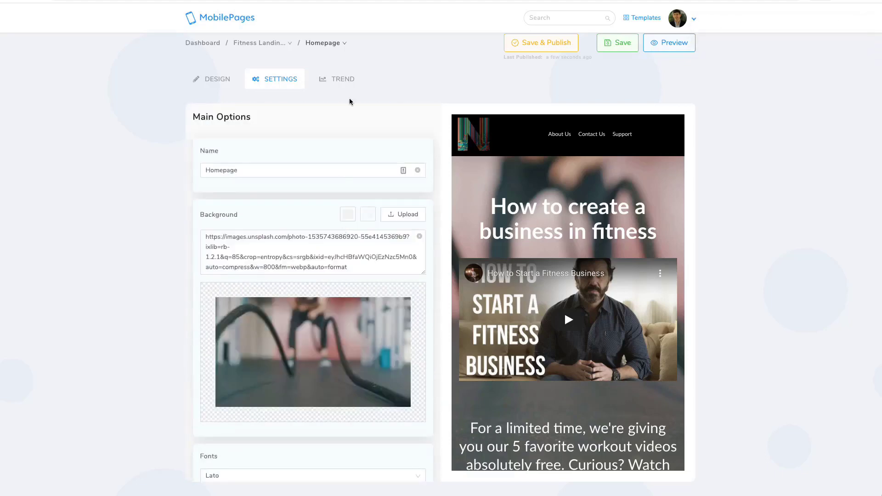
View the homepage's TREND chart, then go via Dashboard to Fitness Landing Page's pages
{"action": "left_click", "coordinate": [343, 79]}
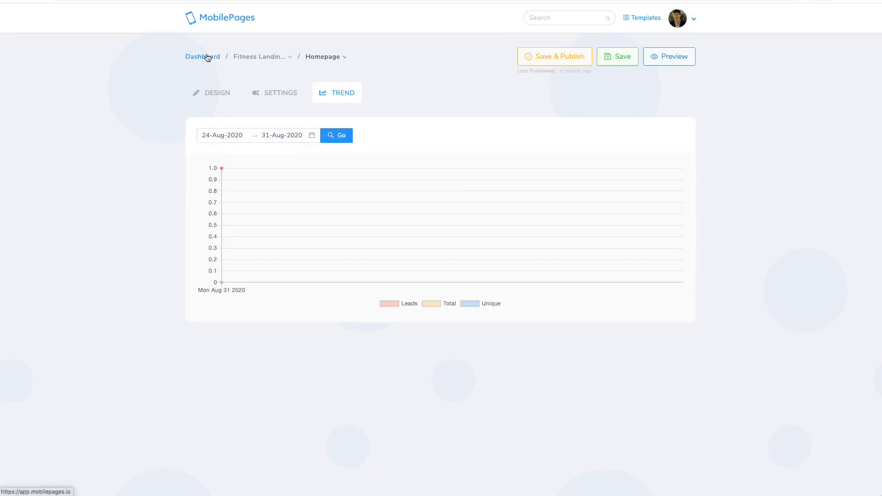
{"action": "mouse_move", "coordinate": [259, 42]}
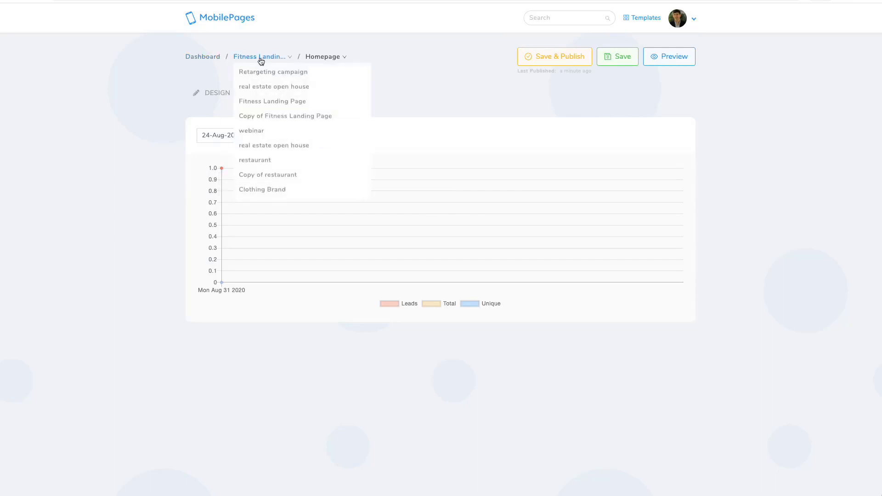
{"action": "left_click", "coordinate": [202, 56]}
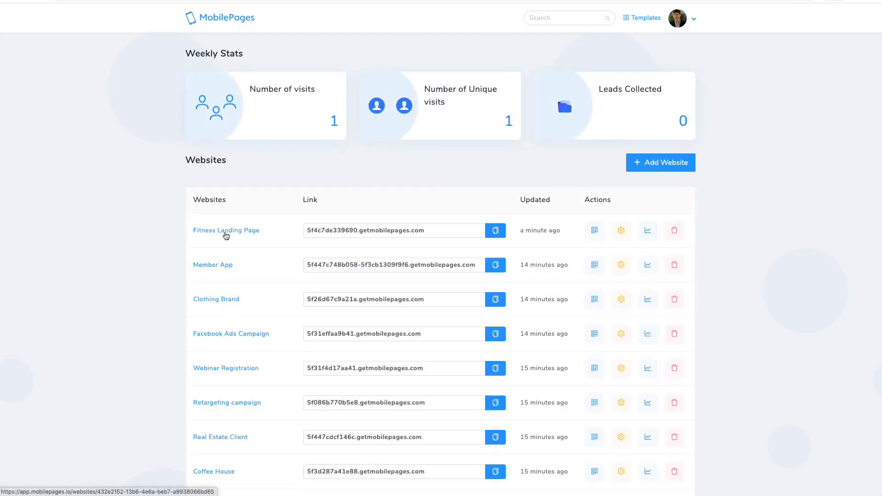
{"action": "left_click", "coordinate": [226, 234]}
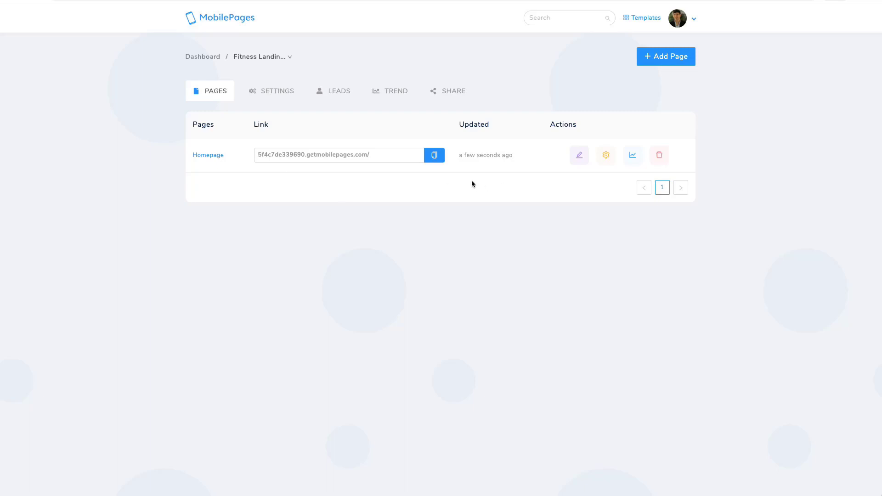
Review the site SETTINGS and Custom Domain options, then return to the PAGES list
{"action": "left_click", "coordinate": [302, 91]}
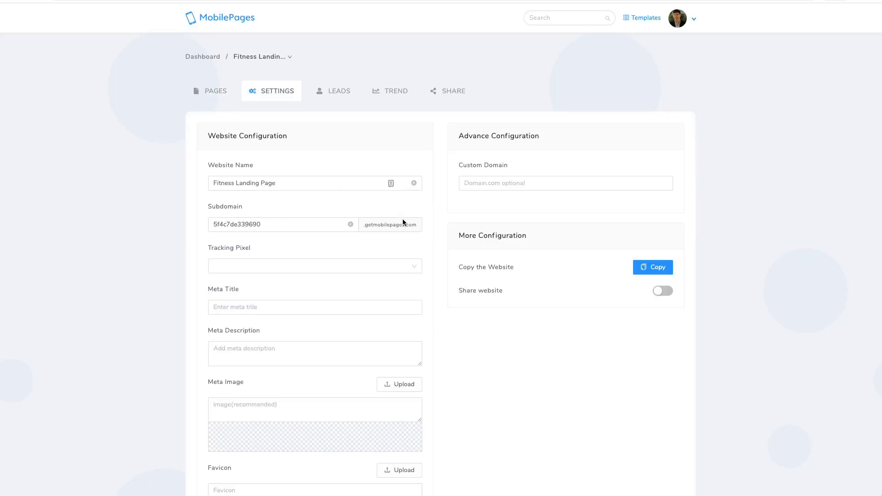
{"action": "left_click", "coordinate": [529, 179]}
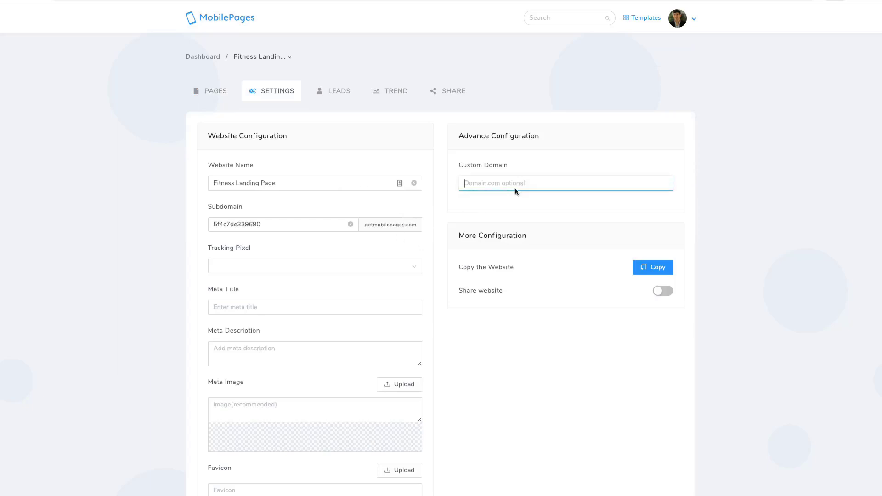
{"action": "scroll", "coordinate": [488, 239], "scroll_direction": "down", "scroll_amount": 1}
{"action": "scroll", "coordinate": [488, 239], "scroll_direction": "down", "scroll_amount": 3}
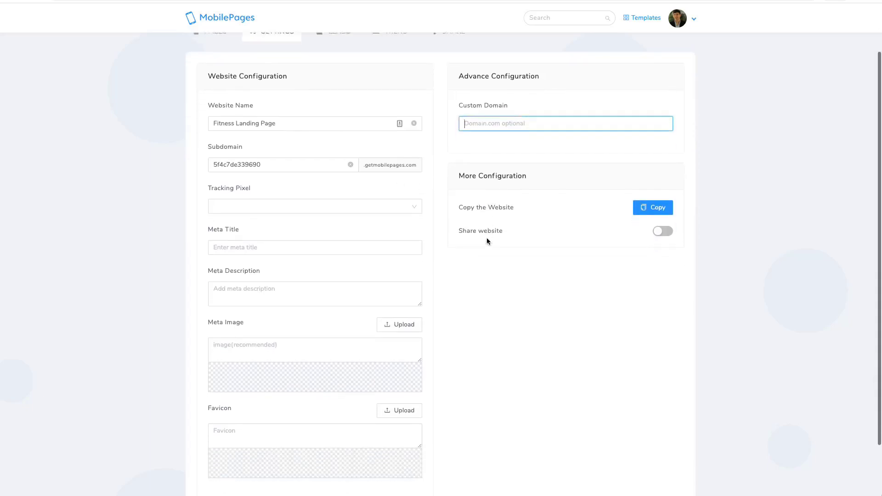
{"action": "scroll", "coordinate": [488, 238], "scroll_direction": "down", "scroll_amount": 2}
{"action": "scroll", "coordinate": [487, 241], "scroll_direction": "up", "scroll_amount": 5}
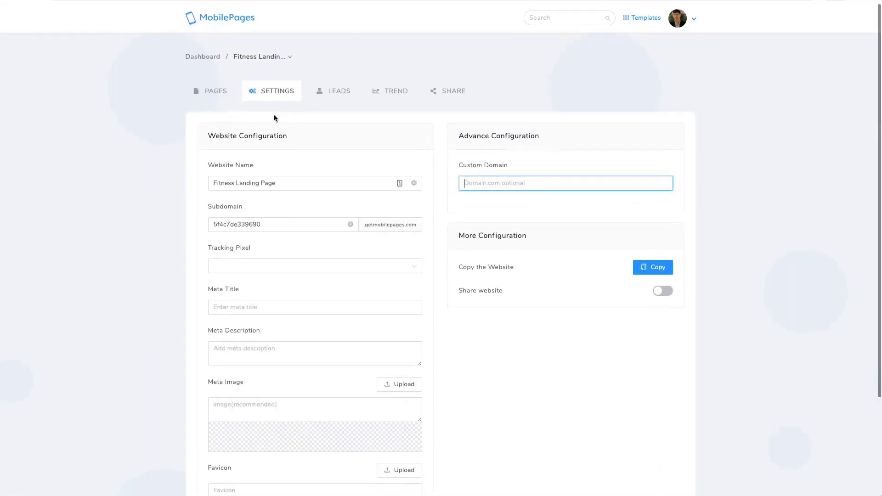
{"action": "left_click", "coordinate": [213, 92]}
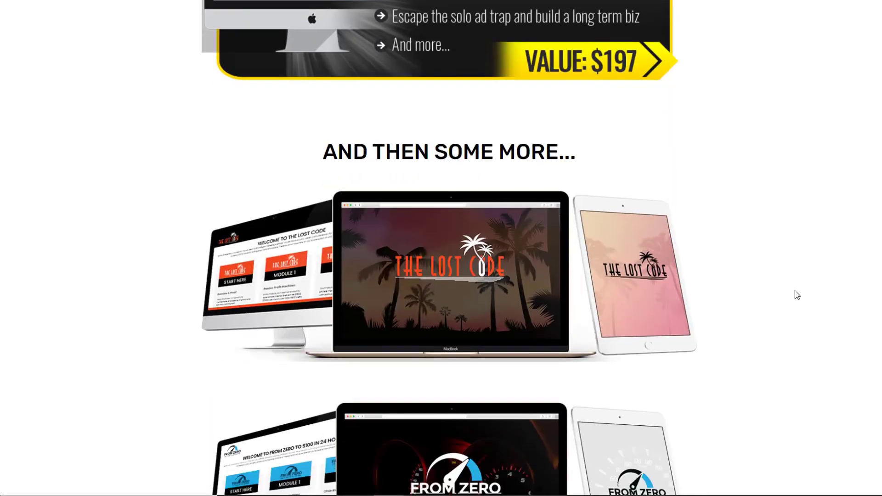
{"action": "scroll", "coordinate": [797, 295], "scroll_direction": "down", "scroll_amount": 4}
{"action": "scroll", "coordinate": [871, 408], "scroll_direction": "down", "scroll_amount": 5}
{"action": "scroll", "coordinate": [870, 408], "scroll_direction": "up", "scroll_amount": 2}
{"action": "scroll", "coordinate": [871, 407], "scroll_direction": "up", "scroll_amount": 5}
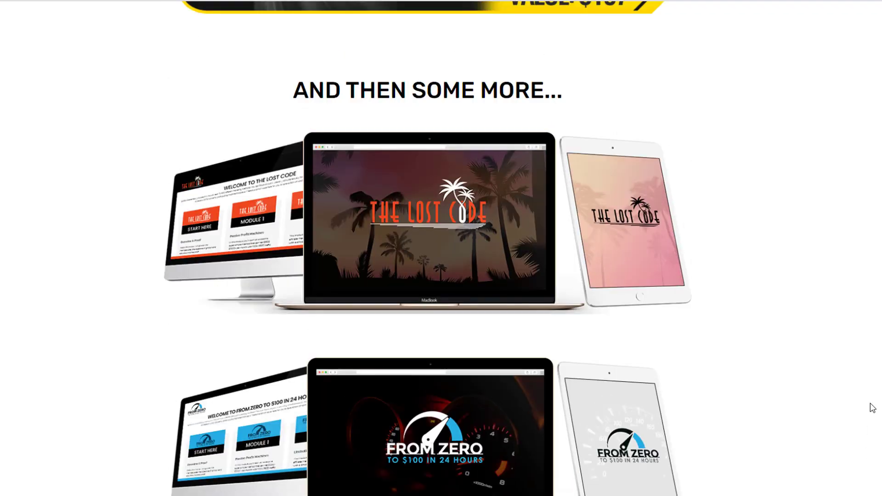
{"action": "scroll", "coordinate": [873, 408], "scroll_direction": "up", "scroll_amount": 5}
{"action": "scroll", "coordinate": [873, 408], "scroll_direction": "up", "scroll_amount": 5}
{"action": "scroll", "coordinate": [873, 408], "scroll_direction": "up", "scroll_amount": 6}
{"action": "scroll", "coordinate": [873, 408], "scroll_direction": "up", "scroll_amount": 6}
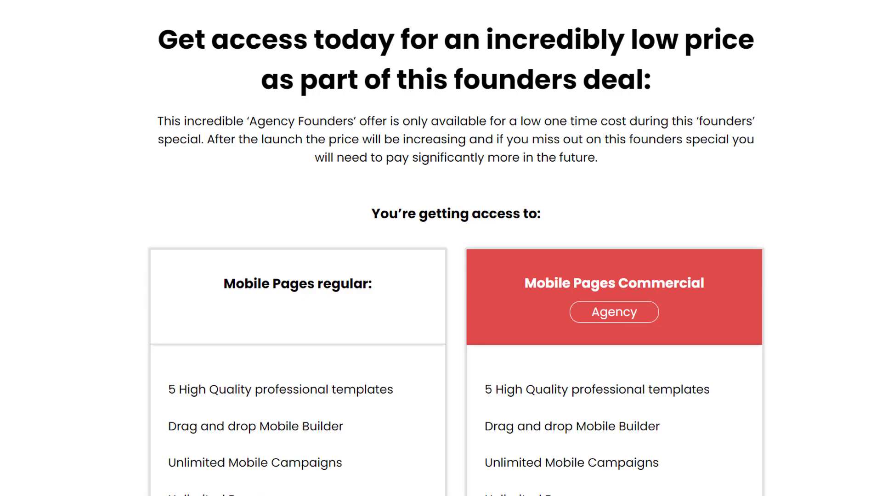
{"action": "scroll", "coordinate": [456, 248], "scroll_direction": "down", "scroll_amount": 3}
{"action": "scroll", "coordinate": [456, 249], "scroll_direction": "down", "scroll_amount": 2}
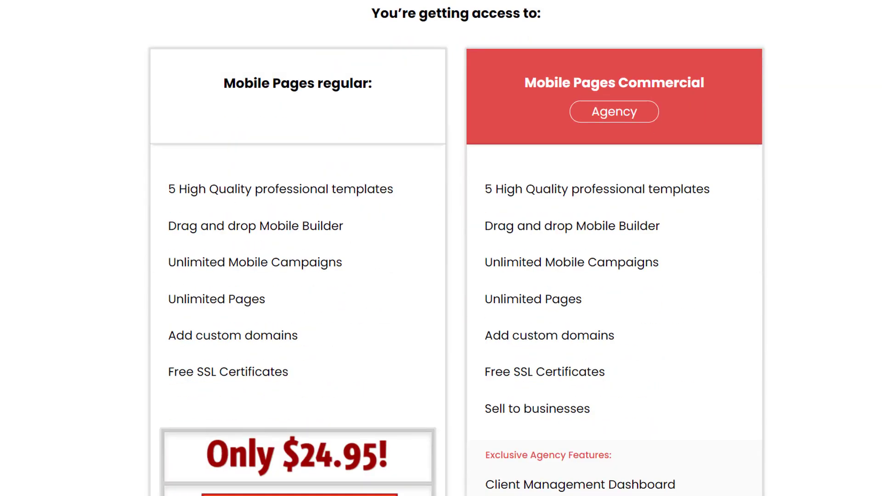